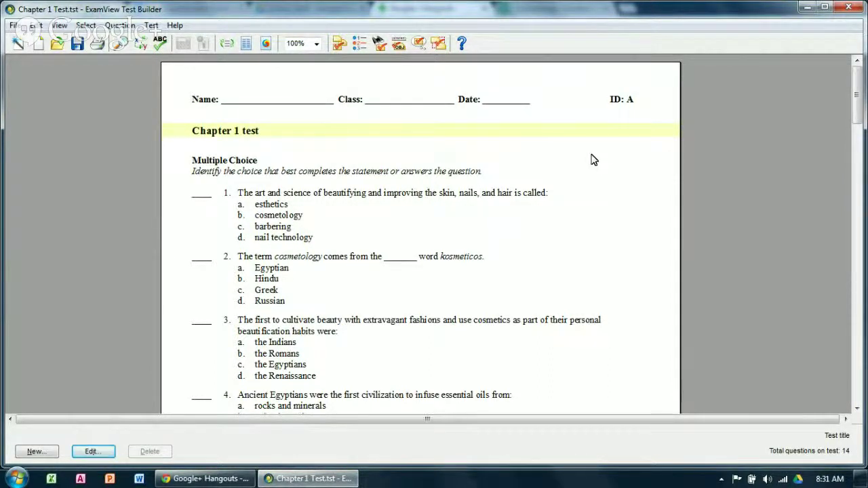
# Step: Read through all the multiple-choice questions in the Chapter 1 test
pyautogui.scroll(-1, 592, 159)
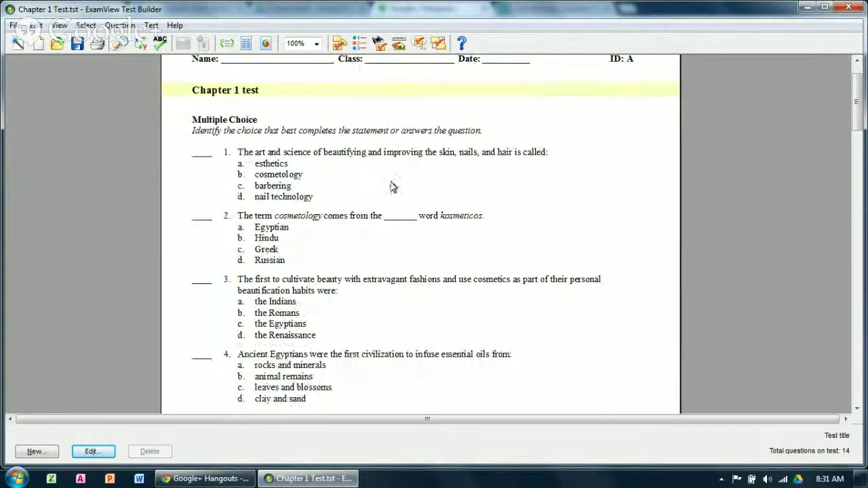
pyautogui.scroll(-4, 522, 175)
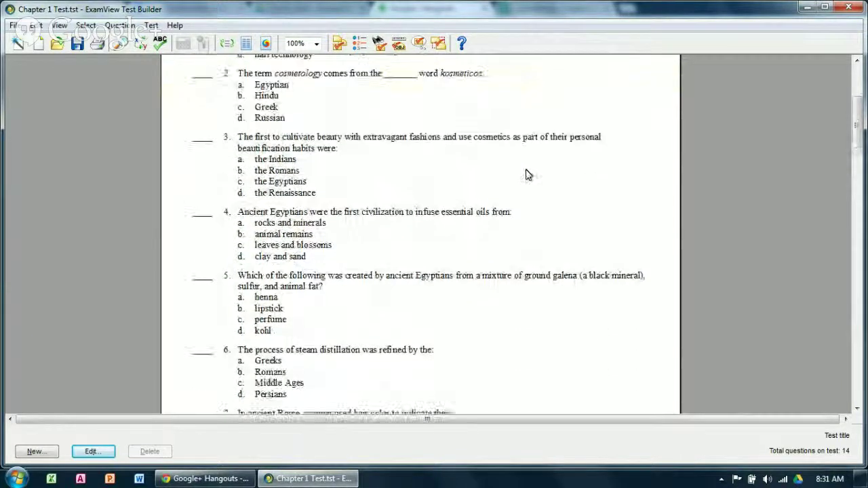
pyautogui.scroll(-8, 522, 178)
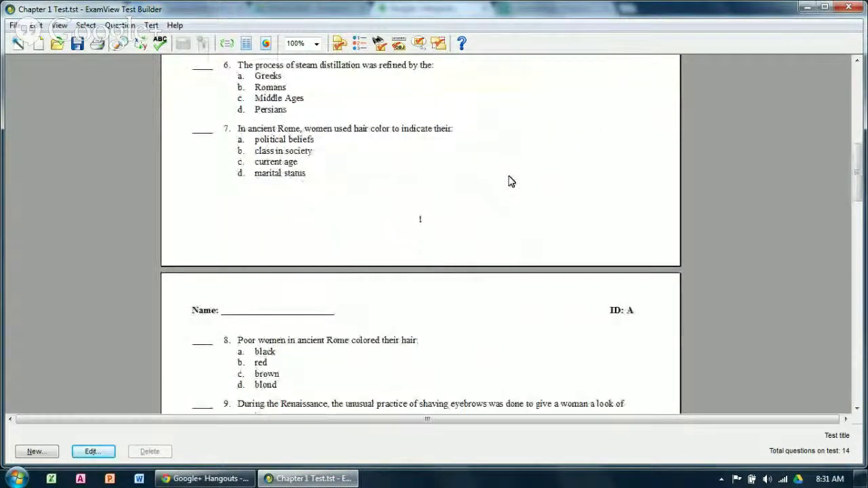
pyautogui.scroll(-6, 512, 181)
pyautogui.scroll(-2, 511, 181)
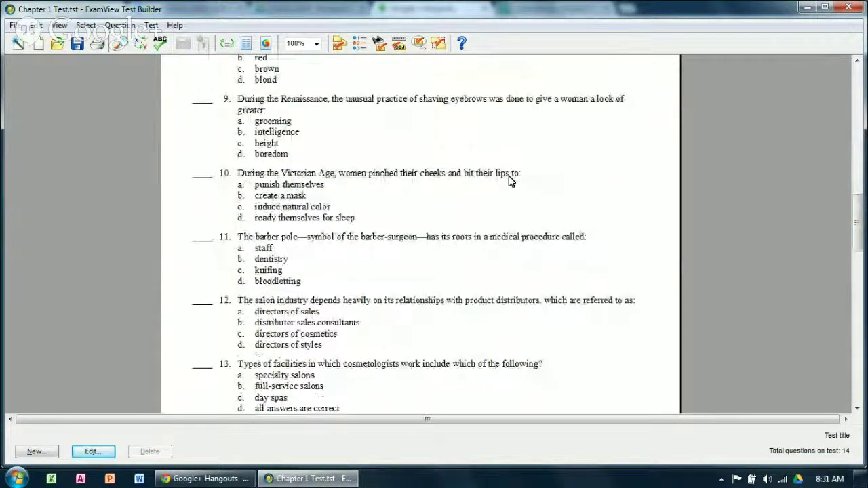
pyautogui.scroll(-5, 510, 180)
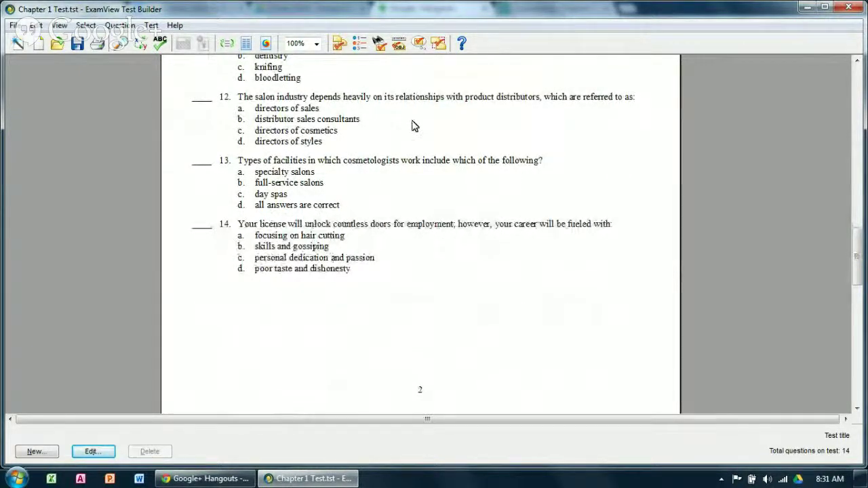
pyautogui.scroll(3, 416, 134)
pyautogui.scroll(4, 417, 137)
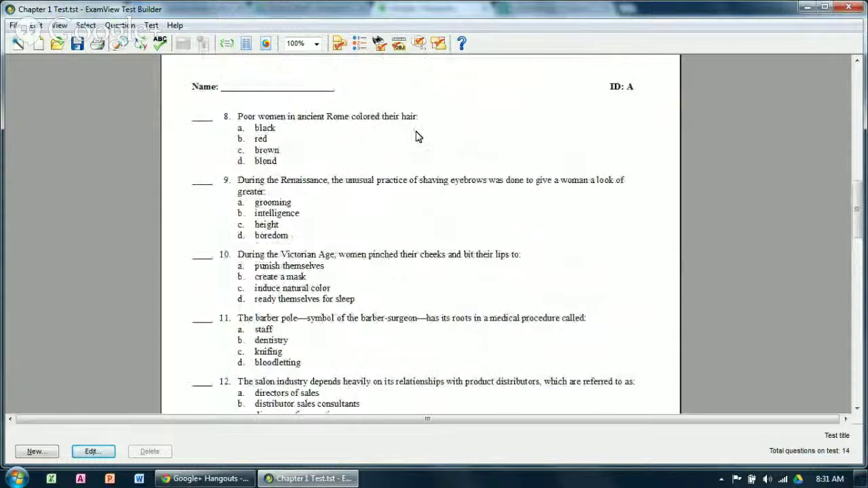
pyautogui.scroll(10, 417, 137)
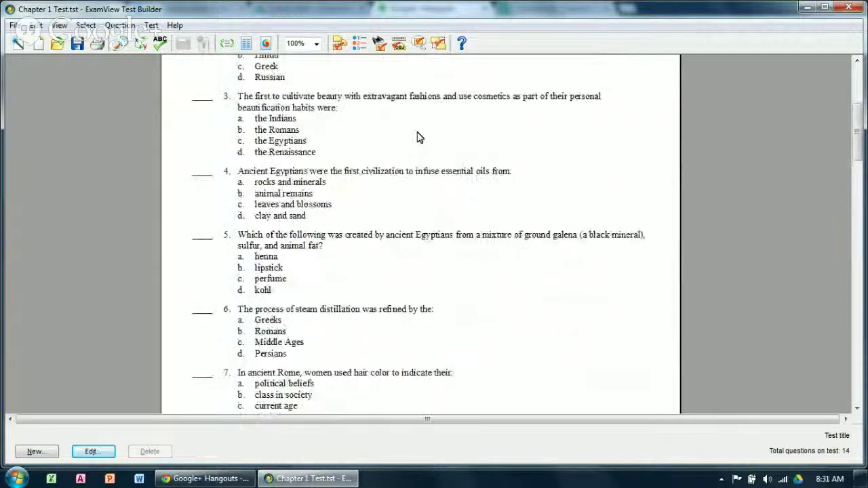
pyautogui.scroll(5, 417, 136)
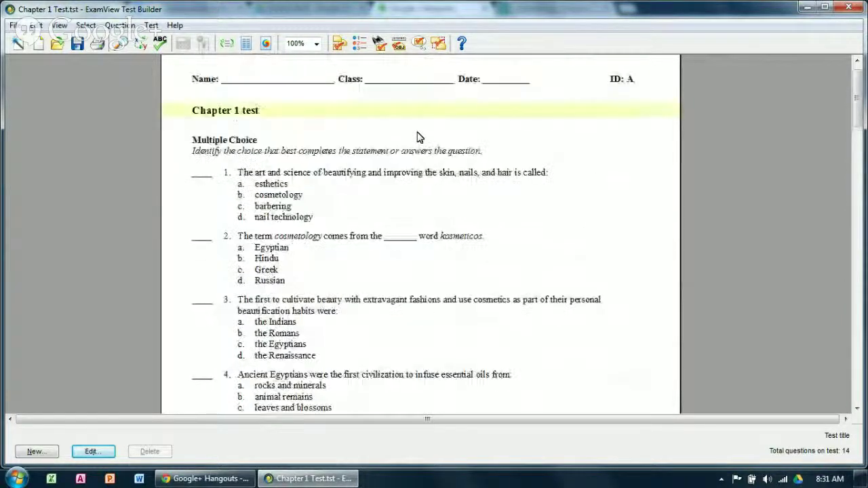
# Step: Look at the export formats offered for the Chapter 1 test
pyautogui.click(311, 220)
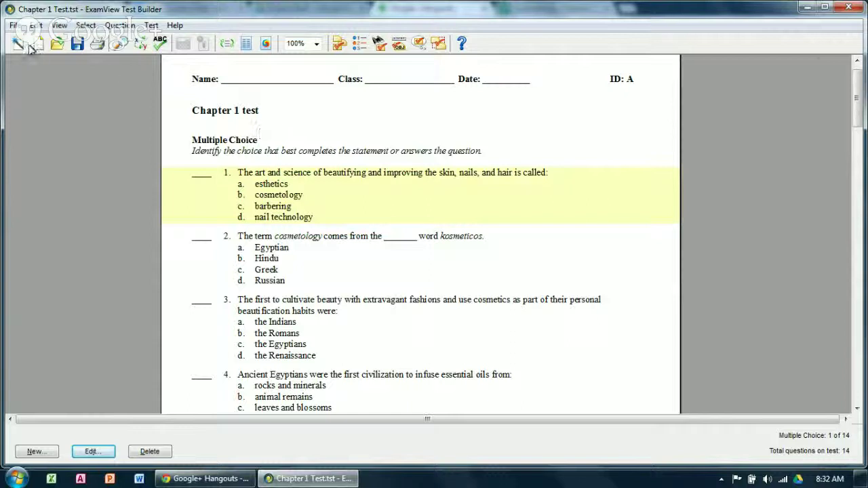
pyautogui.click(15, 26)
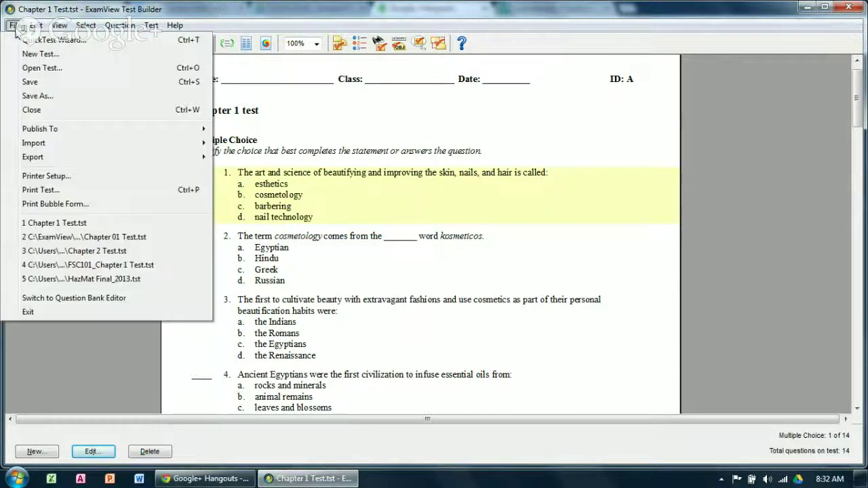
pyautogui.moveTo(48, 161)
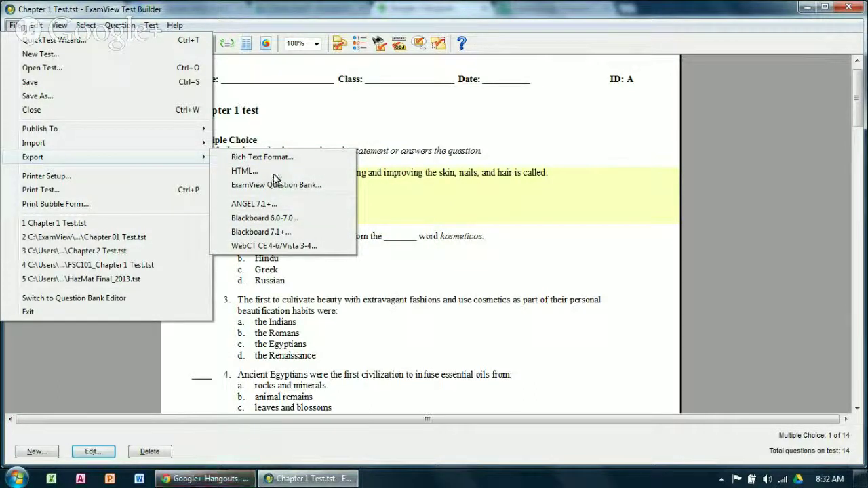
# Step: Switch to Chrome and bring up the Cosmo Stuff folder in Google Drive, with the app launcher closed
pyautogui.click(201, 482)
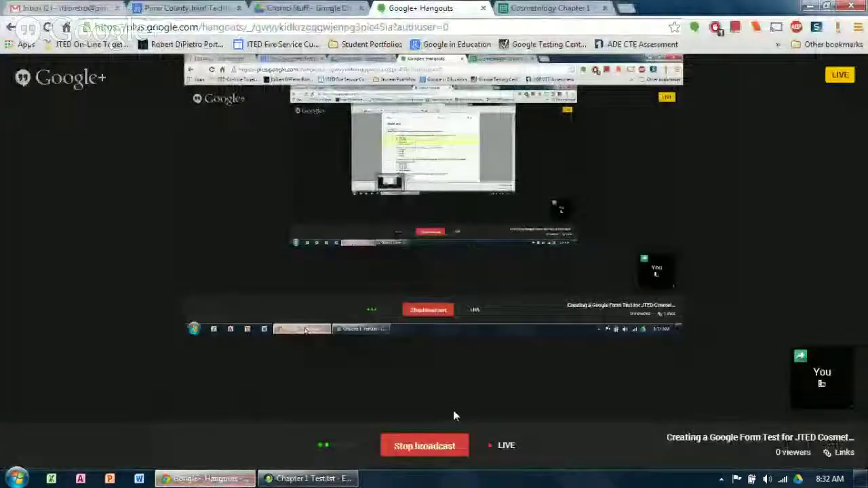
pyautogui.click(277, 9)
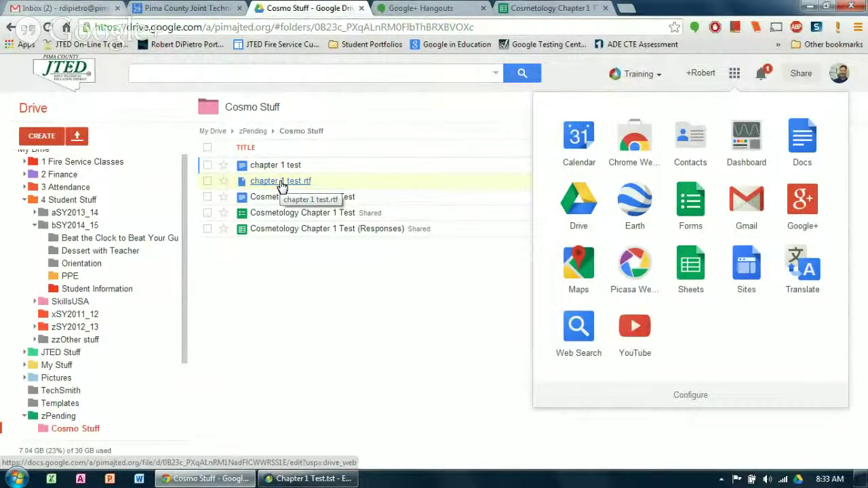
pyautogui.click(520, 386)
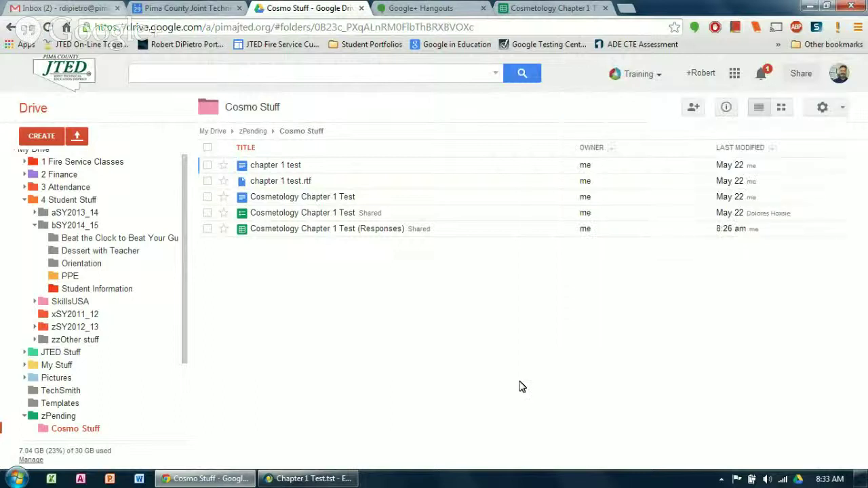
# Step: Look at which apps can open chapter 1 test.rtf in the Cosmo Stuff folder
pyautogui.rightClick(261, 185)
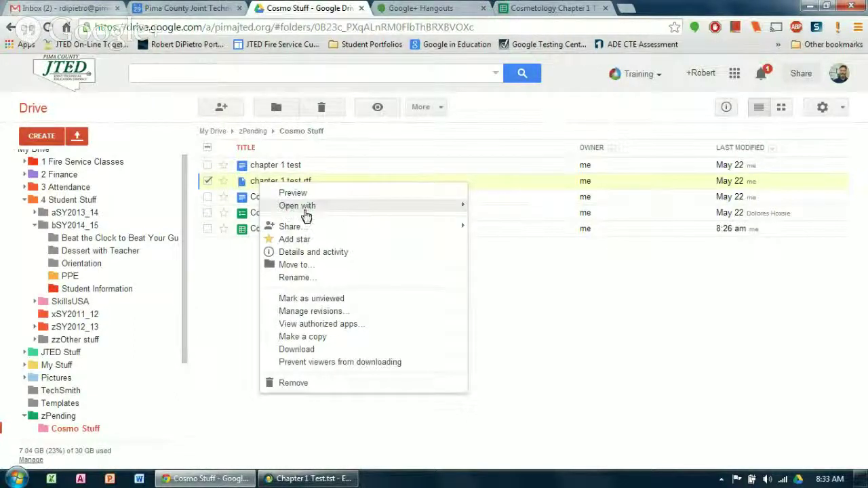
pyautogui.moveTo(305, 211)
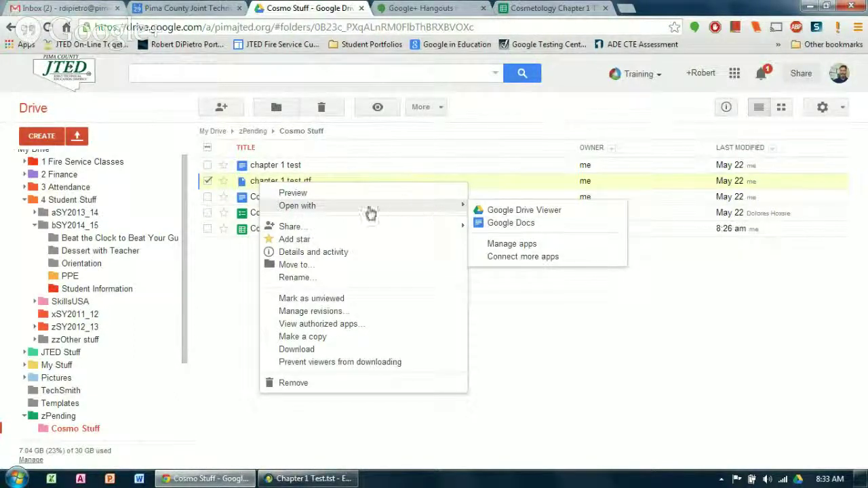
pyautogui.click(334, 169)
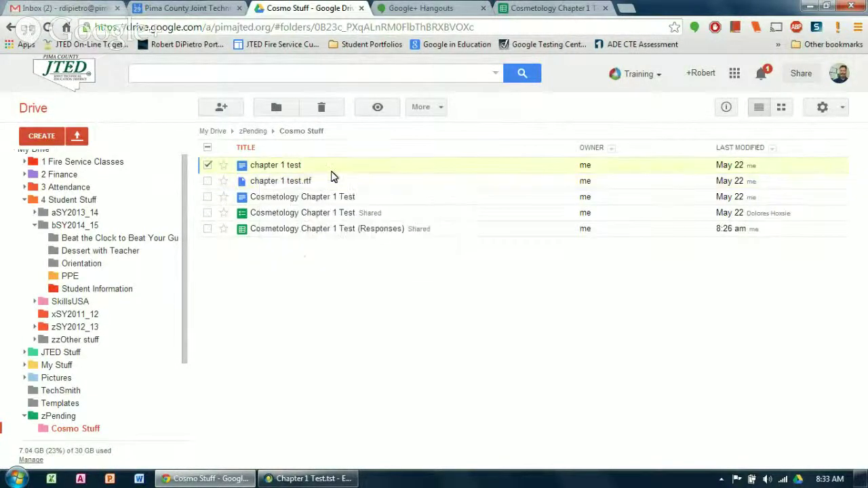
# Step: Open the converted chapter 1 test document from the Cosmo Stuff folder and skim its first questions
pyautogui.click(260, 166)
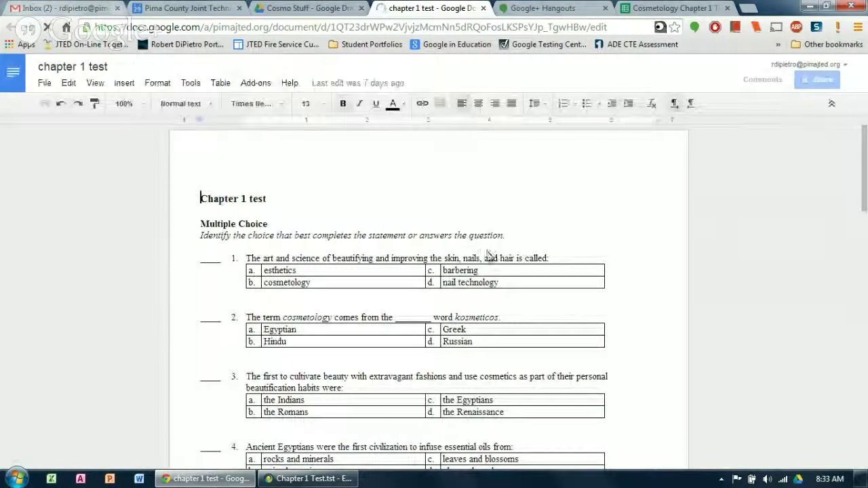
pyautogui.scroll(-1, 87, 262)
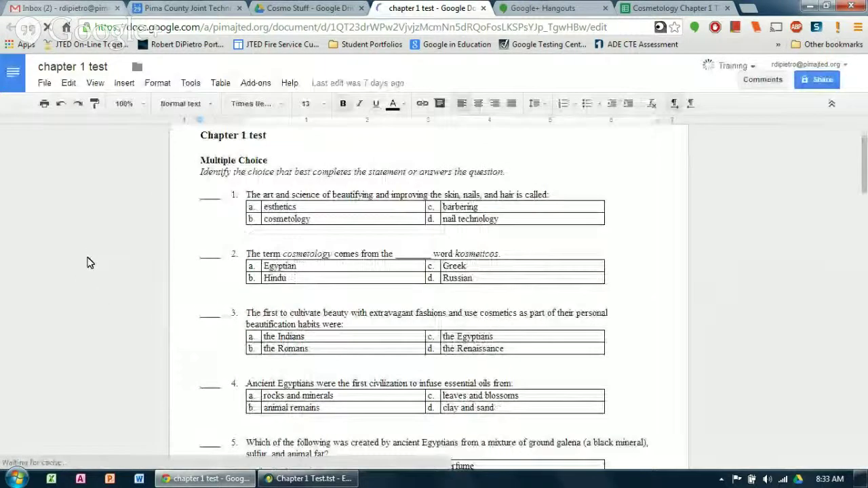
pyautogui.scroll(-2, 105, 248)
pyautogui.scroll(3, 115, 238)
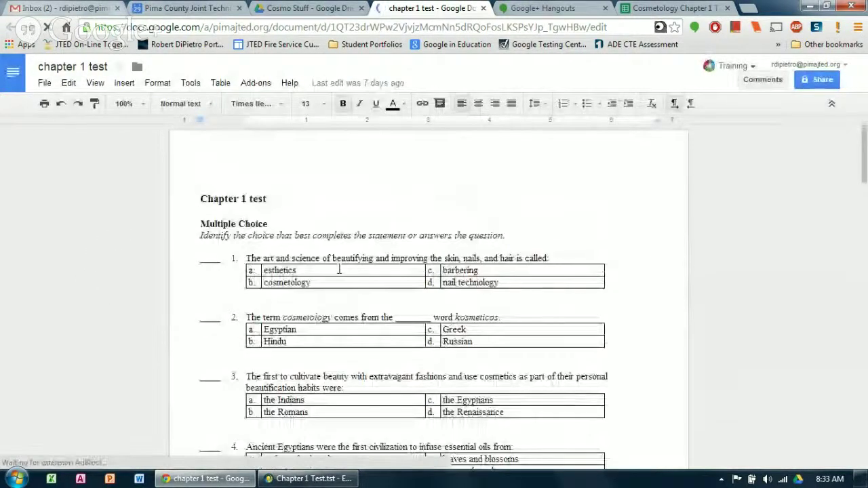
pyautogui.moveTo(548, 258); pyautogui.dragTo(245, 259)
pyautogui.rightClick(278, 261)
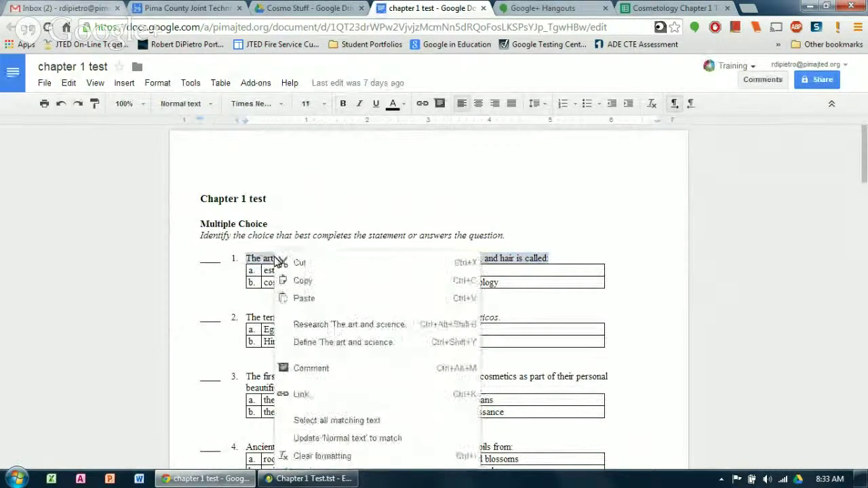
pyautogui.click(402, 161)
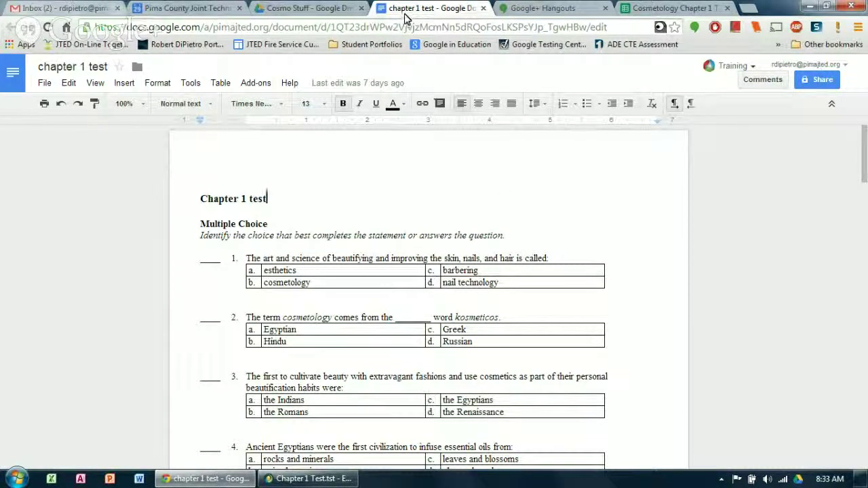
# Step: Detach the chapter 1 test document into its own smaller window and move it beside the Drive file list
pyautogui.moveTo(405, 16); pyautogui.dragTo(352, 103)
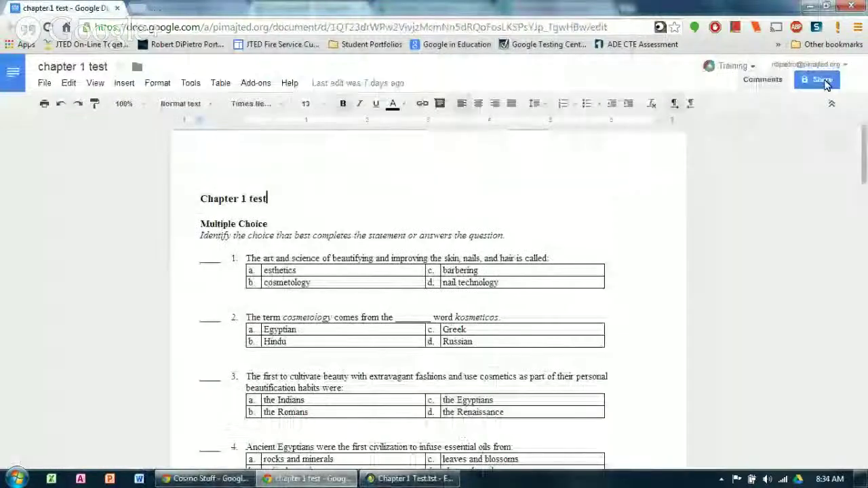
pyautogui.click(826, 6)
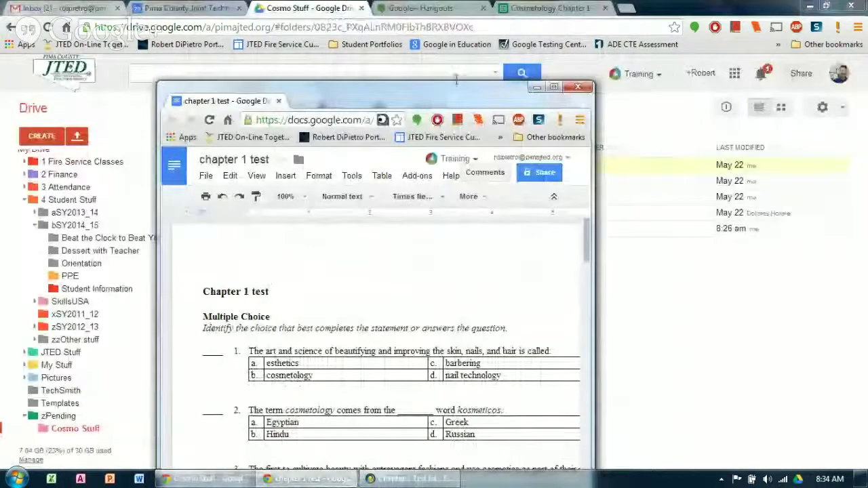
pyautogui.moveTo(431, 97); pyautogui.dragTo(867, 102)
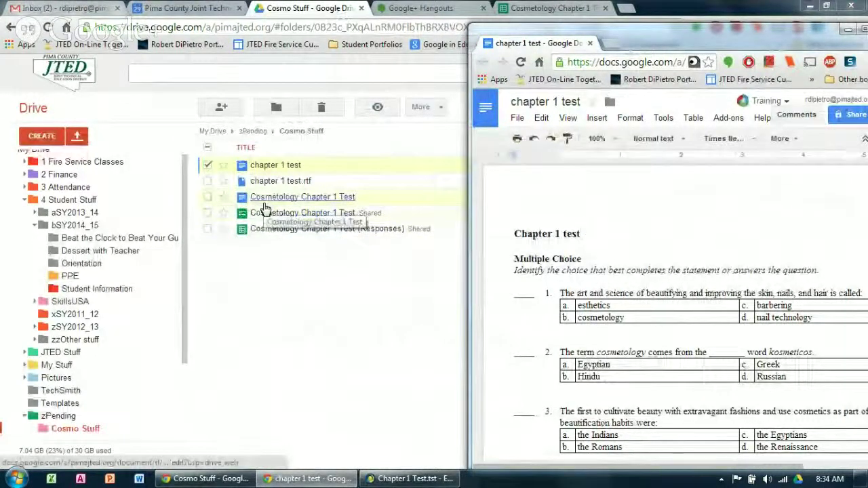
# Step: Create a new Google Form in the Cosmo Stuff folder and title it "Chapter 1 Test (2)"
pyautogui.click(37, 136)
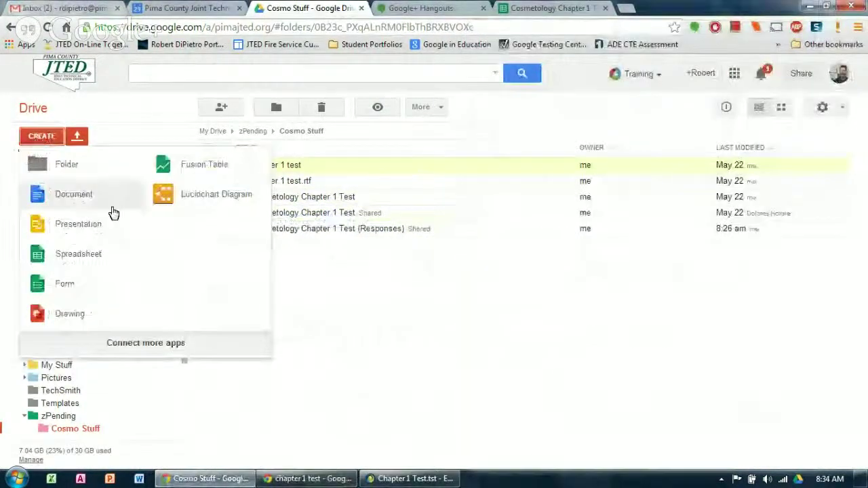
pyautogui.click(63, 287)
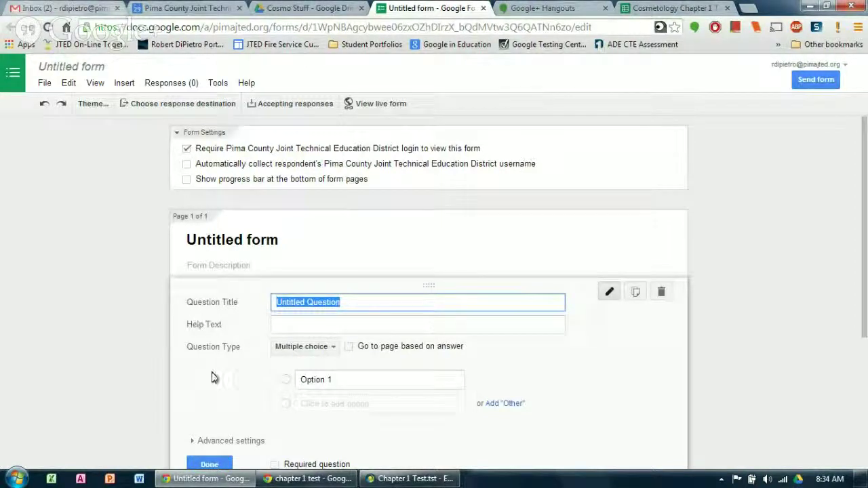
pyautogui.click(282, 242)
pyautogui.moveTo(283, 241); pyautogui.dragTo(157, 250)
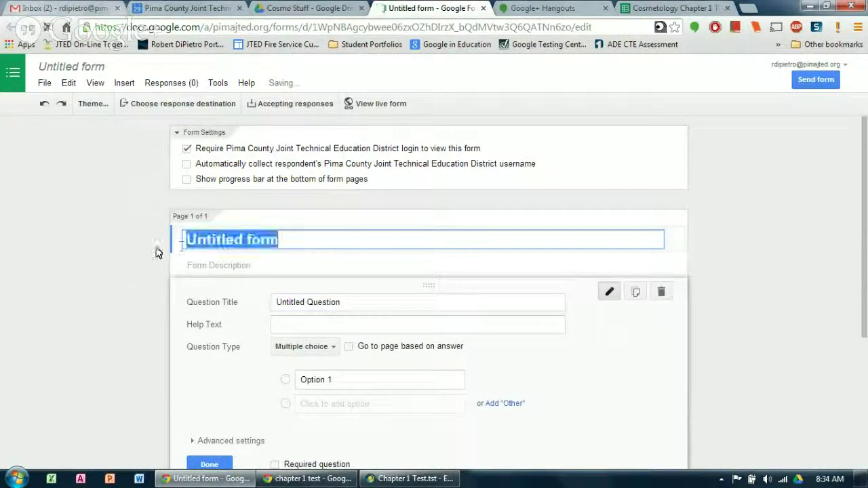
pyautogui.write('C')
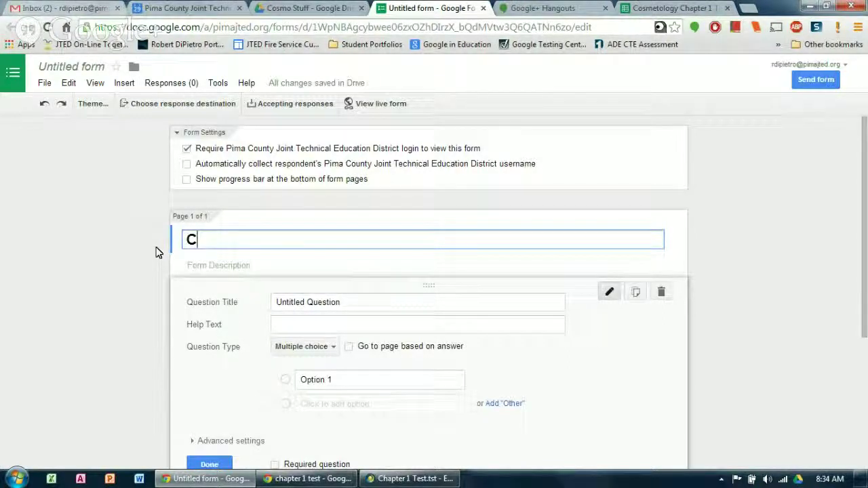
pyautogui.write('hapter ')
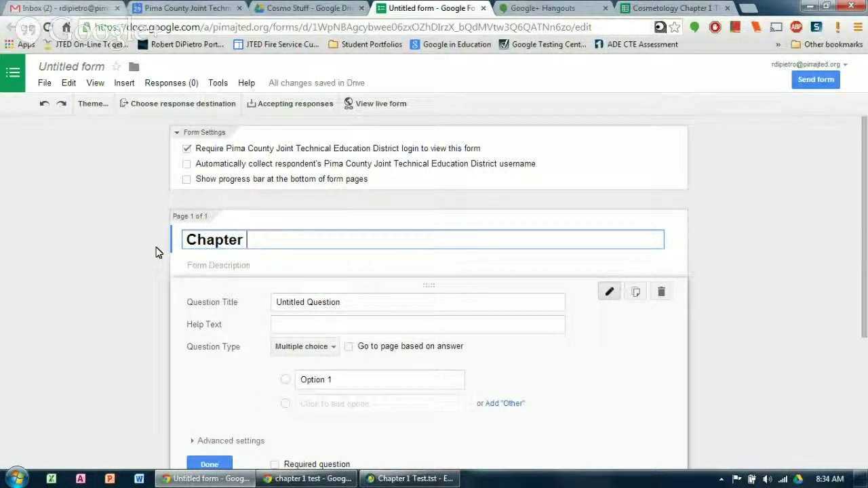
pyautogui.write('1 Test')
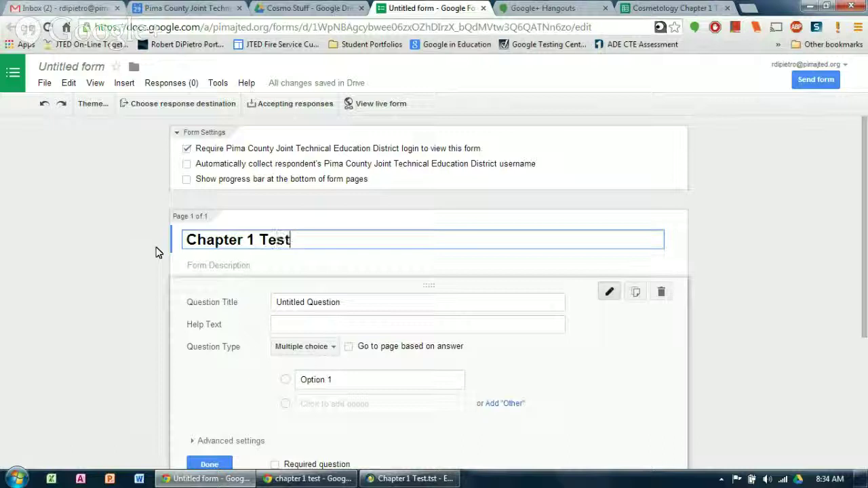
pyautogui.write(' (2)')
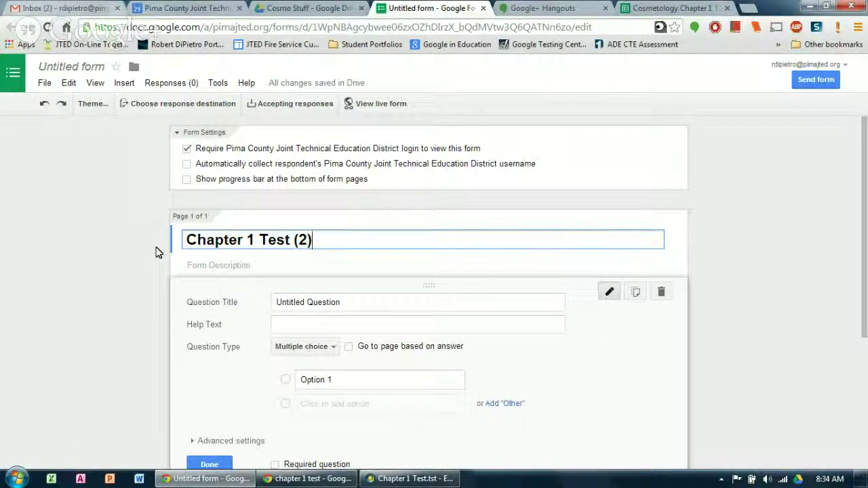
pyautogui.click(370, 302)
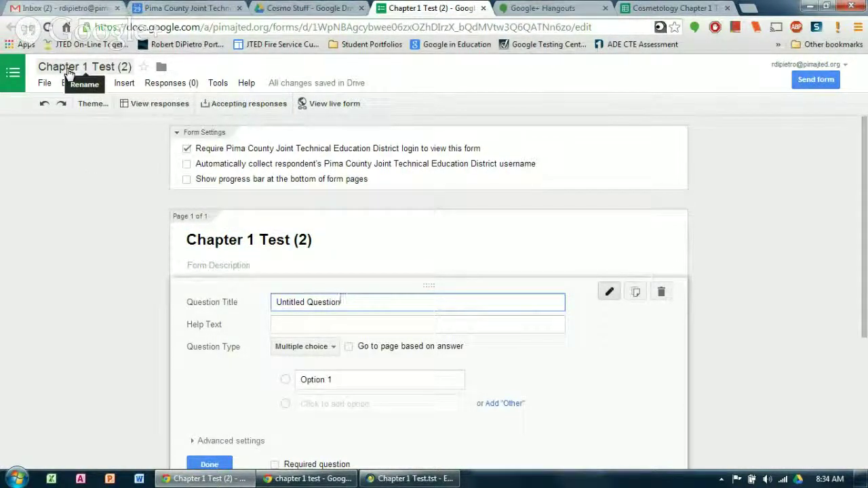
# Step: Check which Drive folder the new form is stored in
pyautogui.click(162, 68)
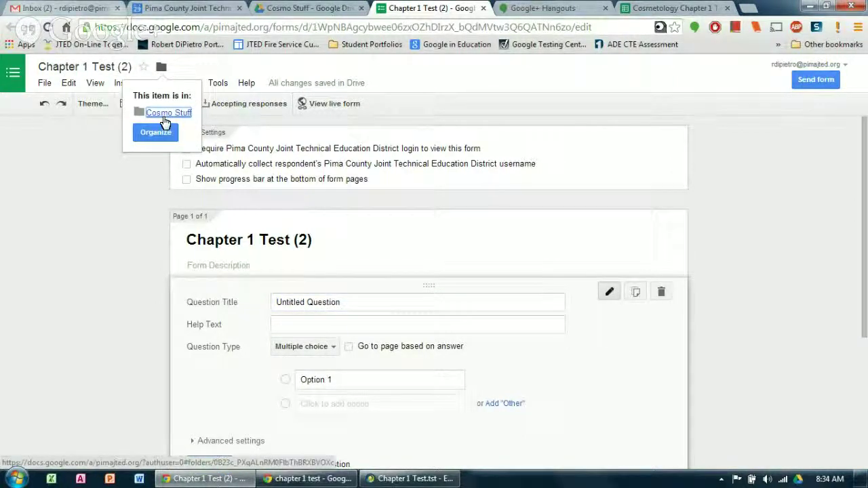
pyautogui.click(116, 205)
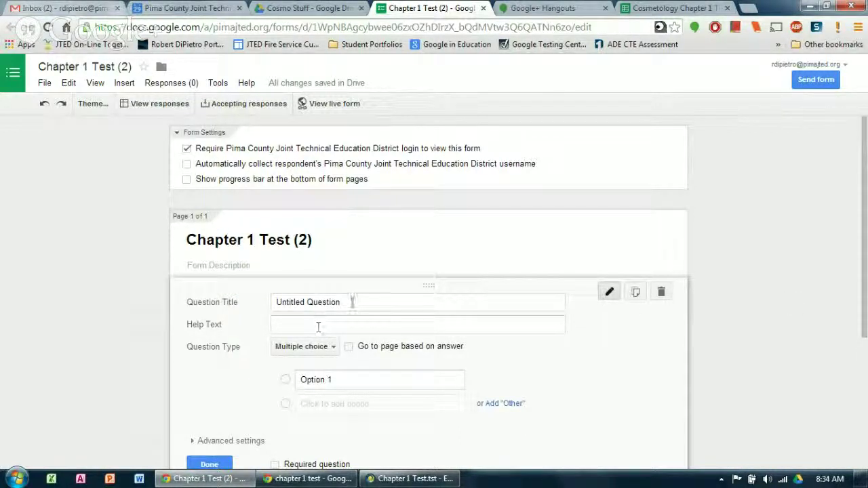
# Step: Make the form's first question a required text question titled "Name" and finish editing it
pyautogui.moveTo(350, 302); pyautogui.dragTo(207, 298)
pyautogui.write('Name')
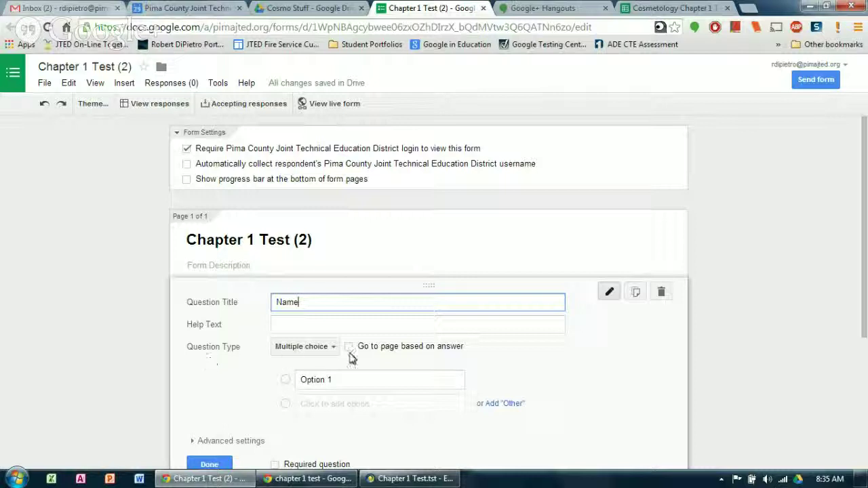
pyautogui.click(335, 350)
pyautogui.click(302, 309)
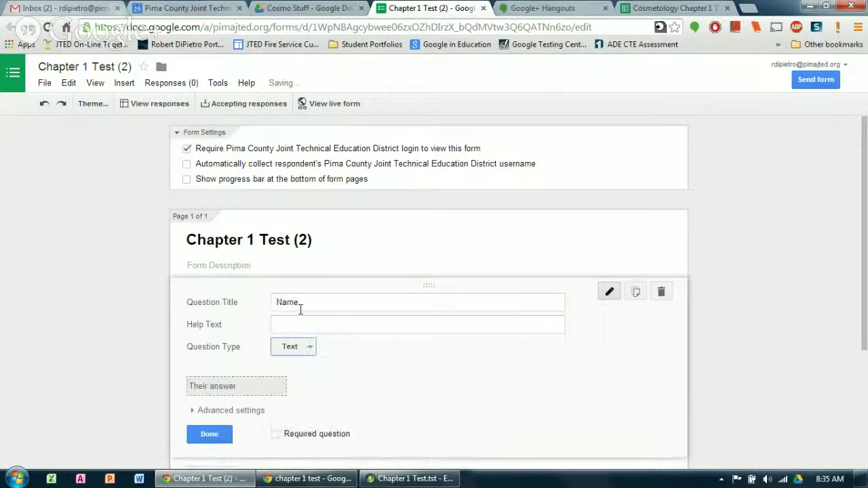
pyautogui.click(275, 434)
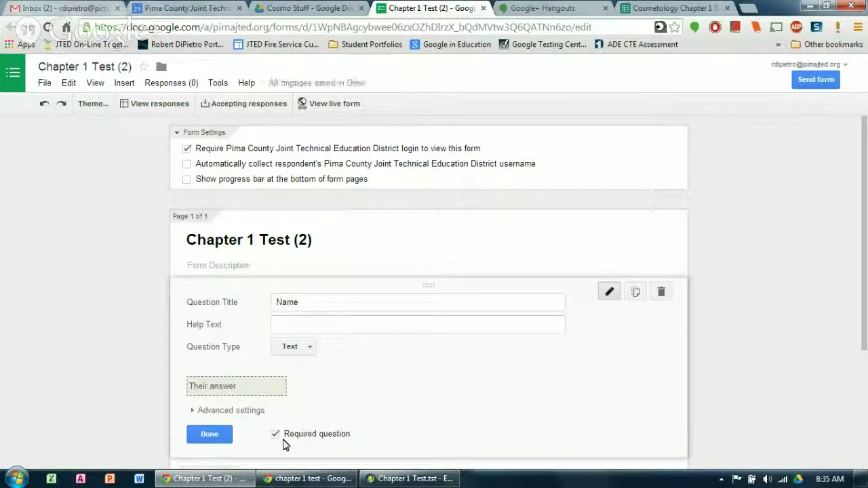
pyautogui.click(209, 435)
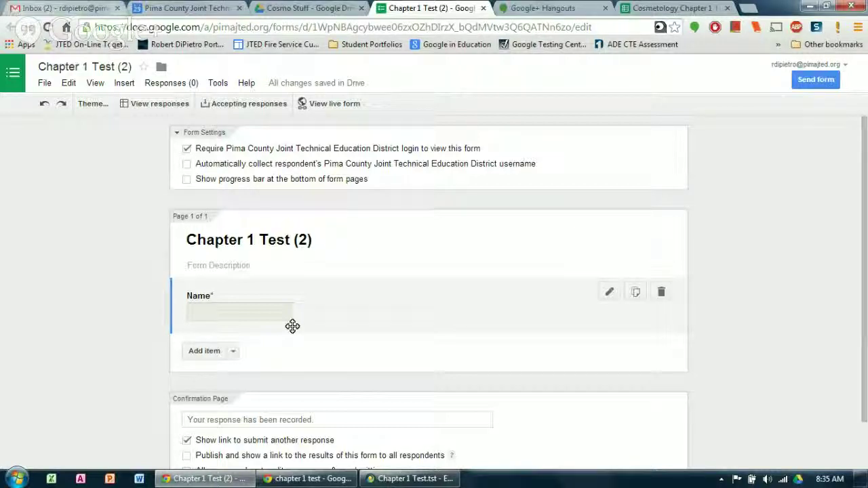
# Step: Duplicate the Name question and title the copy "Email Address", finishing its editing
pyautogui.click(637, 293)
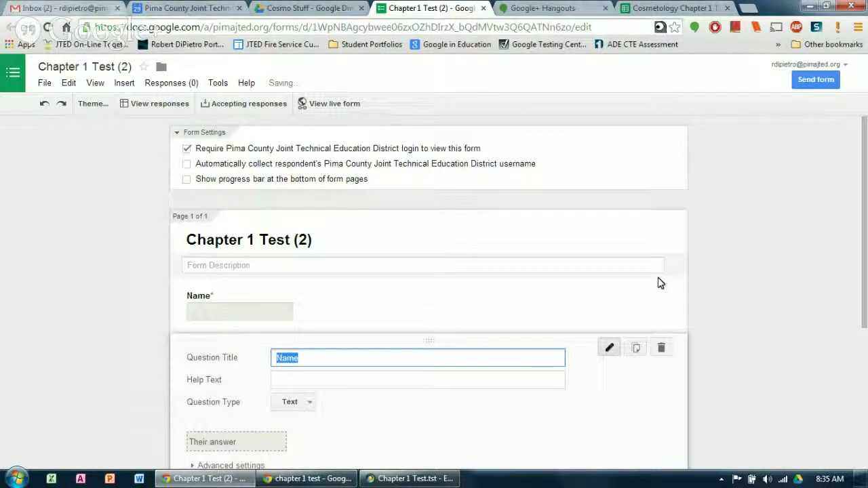
pyautogui.write('Email')
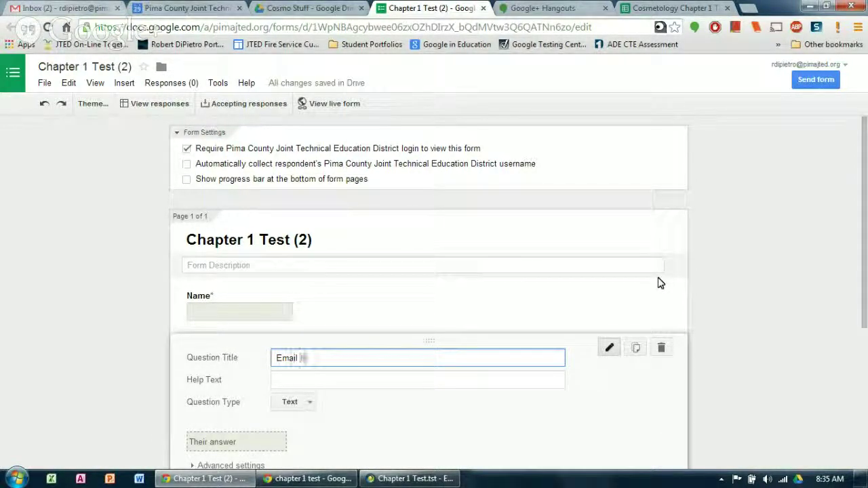
pyautogui.write(' Address')
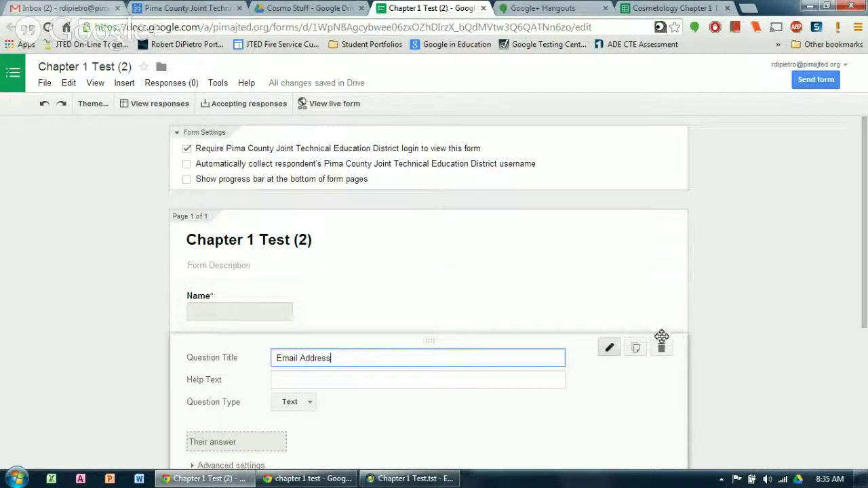
pyautogui.scroll(-1, 330, 434)
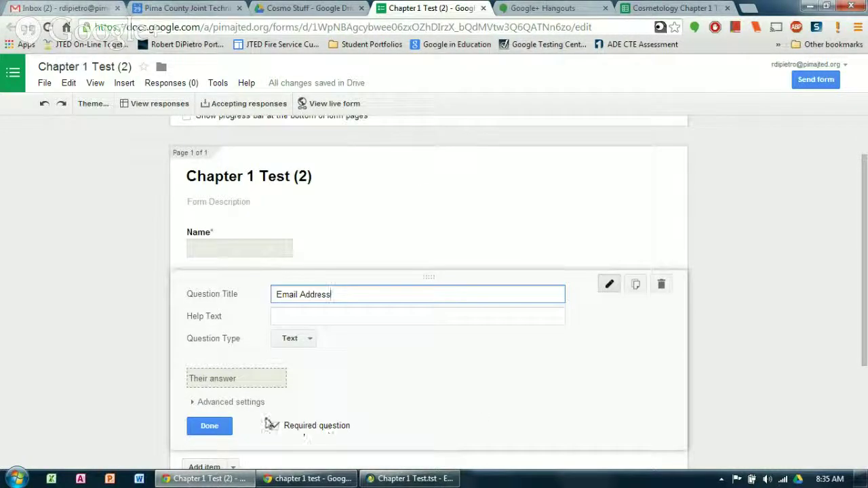
pyautogui.click(210, 426)
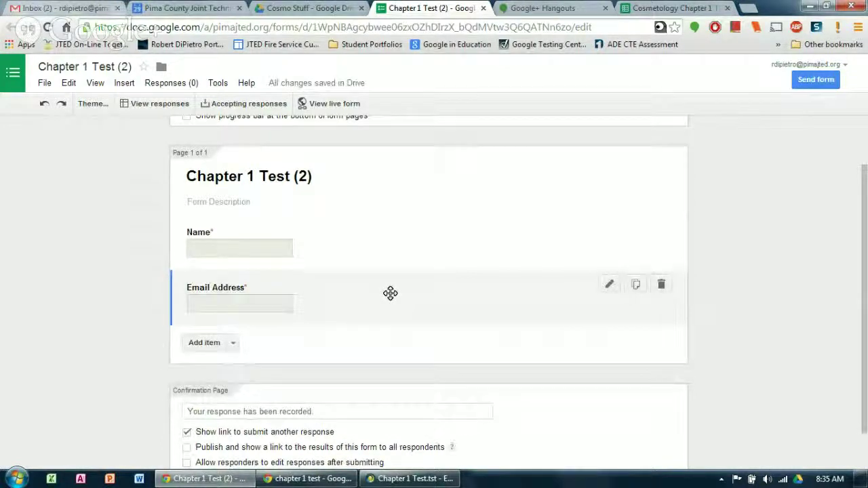
# Step: Switch off the form's district login requirement for viewing and switch it back on
pyautogui.scroll(1, 394, 263)
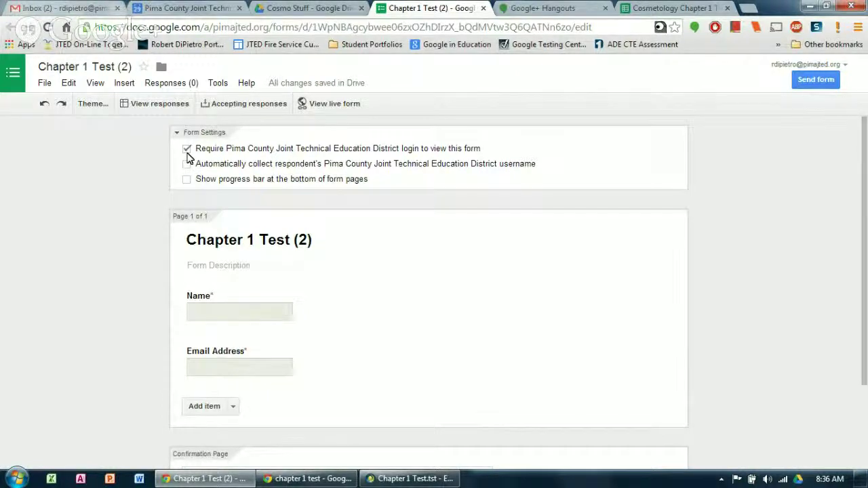
pyautogui.click(187, 150)
pyautogui.click(293, 291)
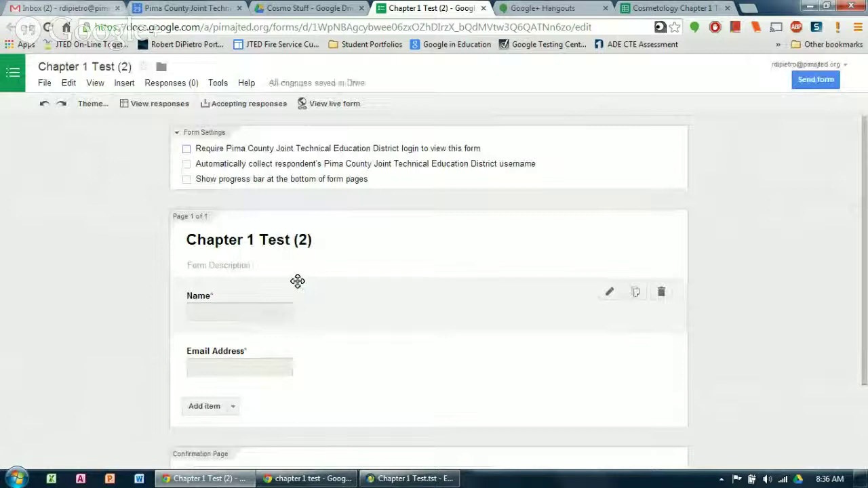
pyautogui.click(186, 149)
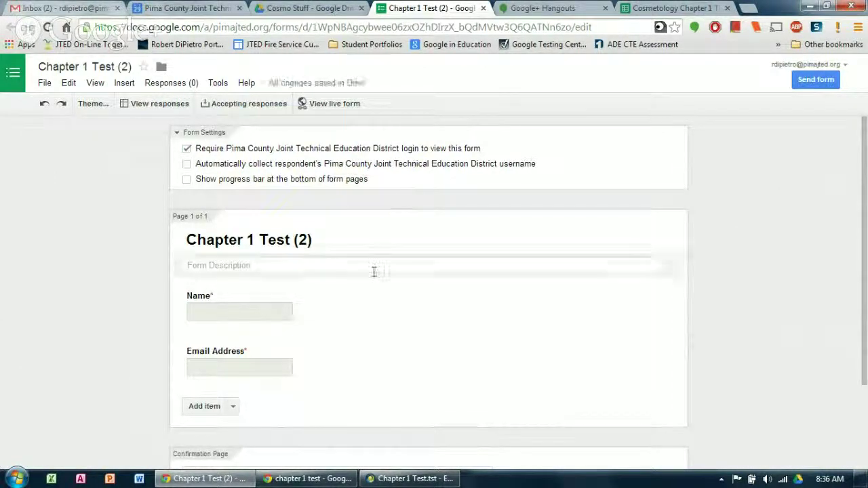
# Step: Shrink the form's browser window and arrange the chapter 1 test document window beside it
pyautogui.scroll(-2, 357, 292)
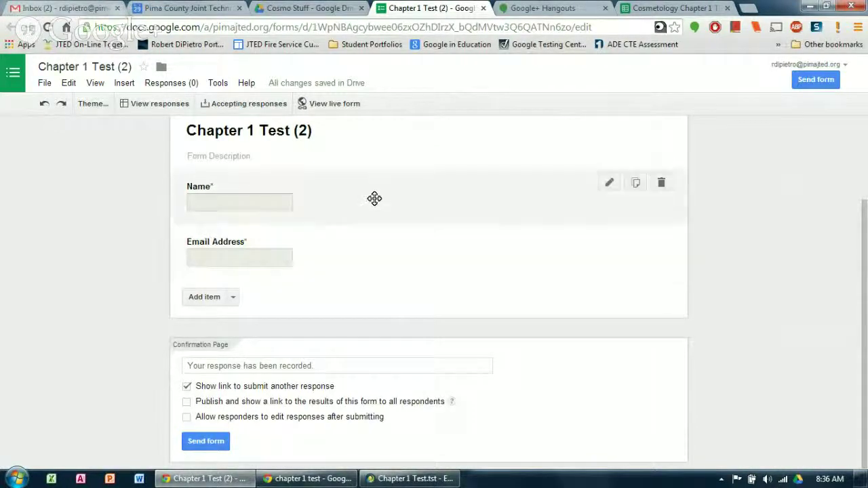
pyautogui.click(826, 7)
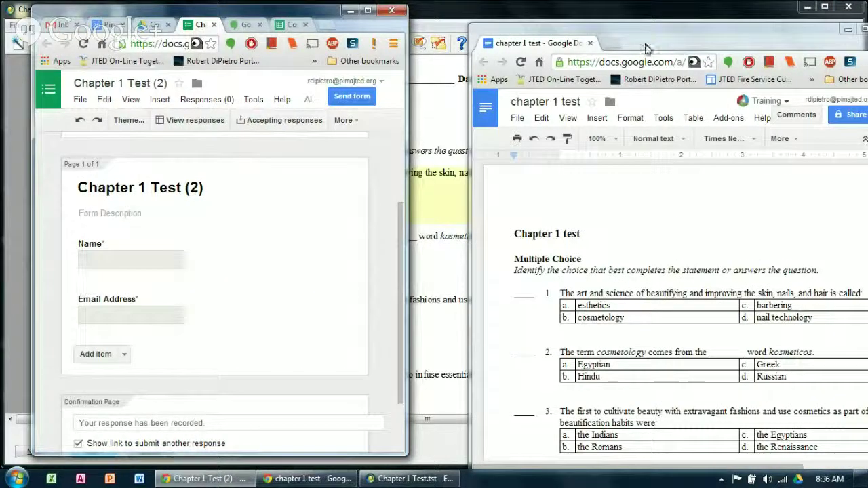
pyautogui.moveTo(659, 35); pyautogui.dragTo(618, 23)
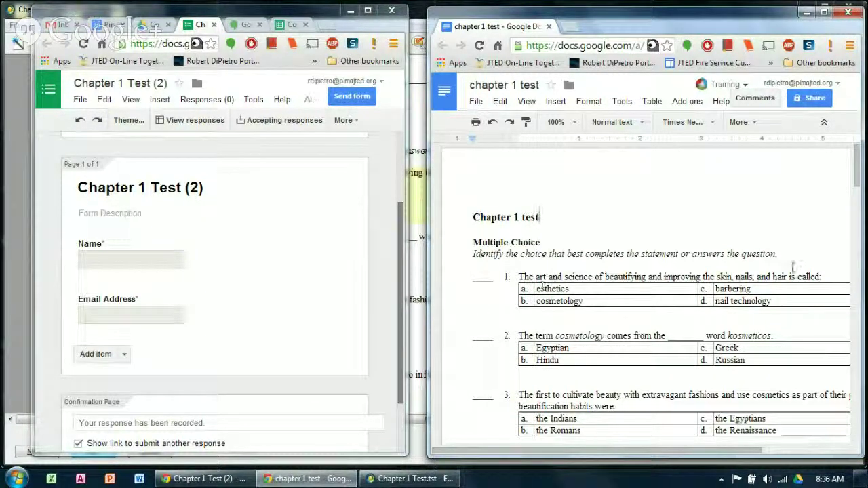
# Step: Add a multiple choice question and fill its title with question 1's text, copied from the chapter 1 test document
pyautogui.click(125, 355)
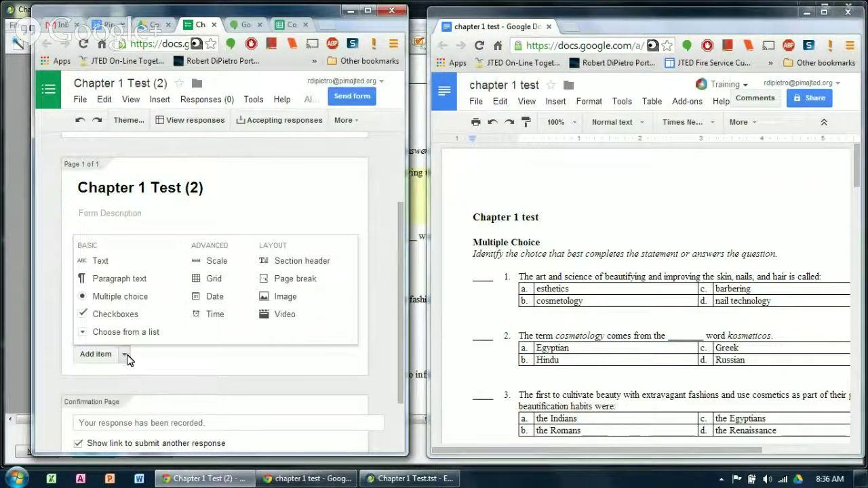
pyautogui.click(115, 296)
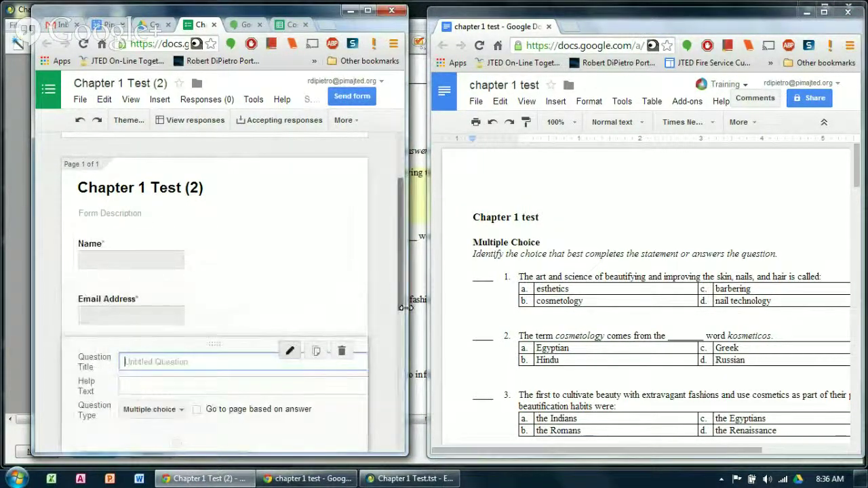
pyautogui.moveTo(819, 274); pyautogui.dragTo(520, 276)
pyautogui.rightClick(536, 276)
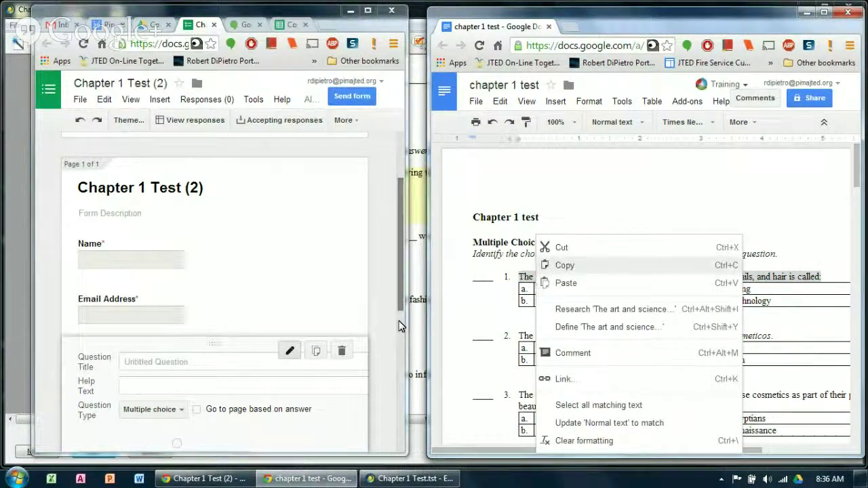
pyautogui.click(562, 263)
pyautogui.click(136, 363)
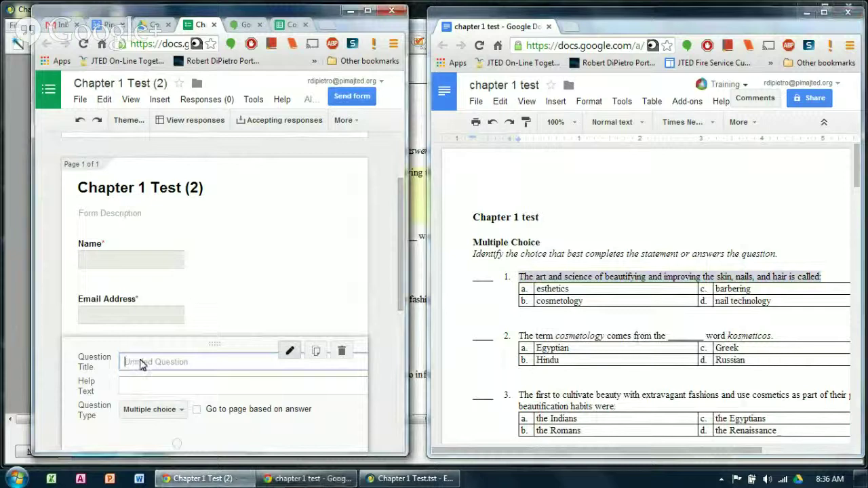
pyautogui.rightClick(136, 362)
pyautogui.click(169, 209)
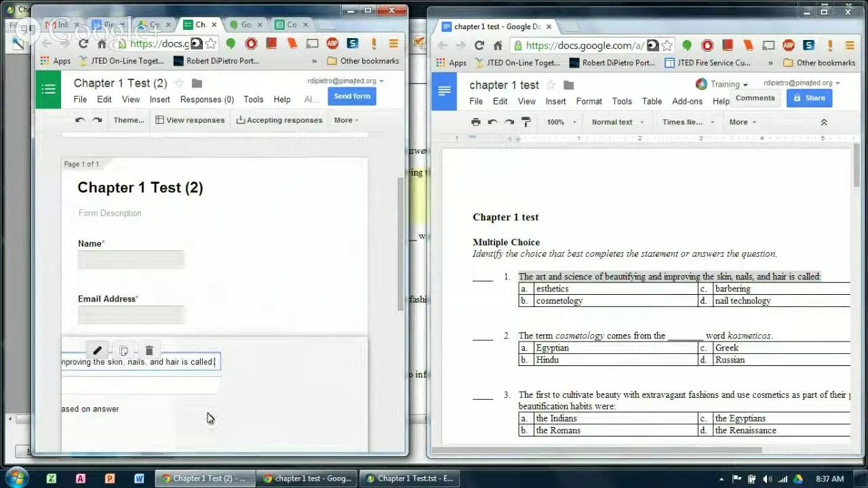
# Step: Copy question 1's answer choices "esthetics" and "cosmetology" together from the chapter 1 test document
pyautogui.scroll(-2, 211, 400)
pyautogui.scroll(1, 211, 400)
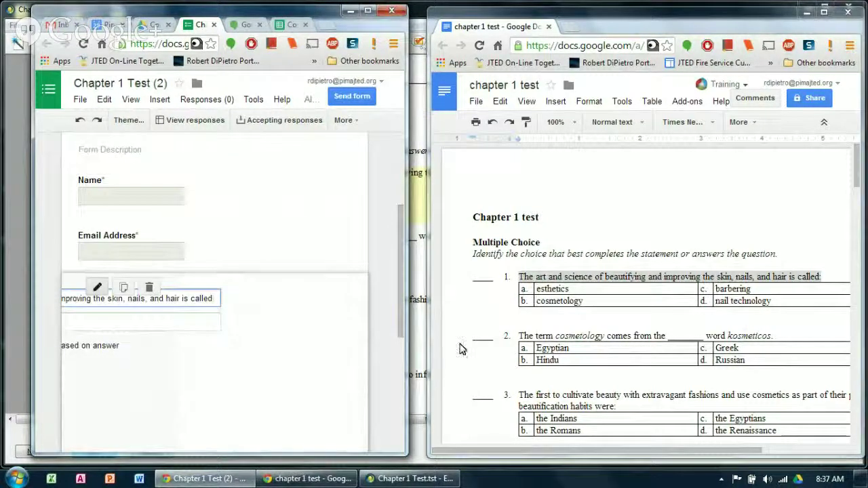
pyautogui.moveTo(592, 301); pyautogui.dragTo(535, 289)
pyautogui.rightClick(556, 292)
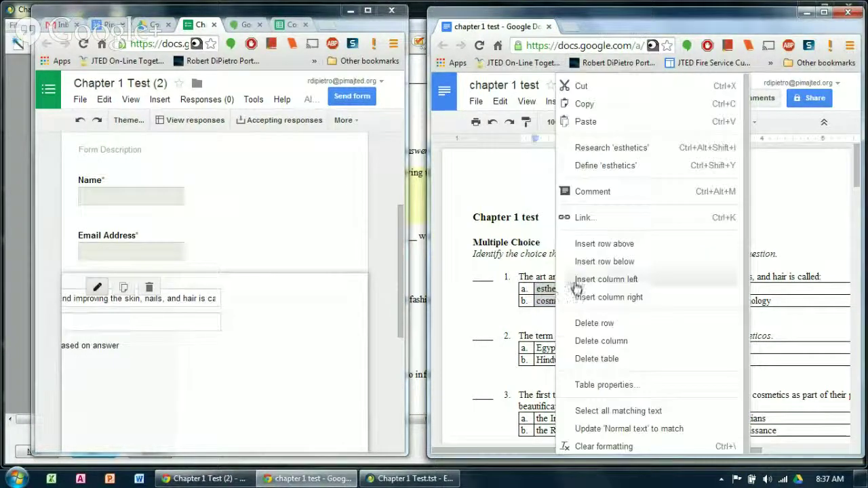
pyautogui.click(582, 105)
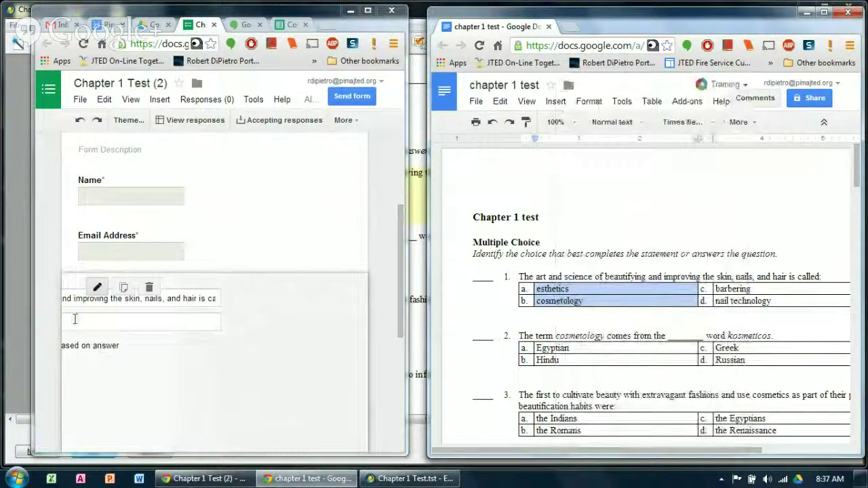
# Step: Try the copied answer choices in the new question's help text and remove them from there
pyautogui.click(75, 318)
pyautogui.rightClick(74, 319)
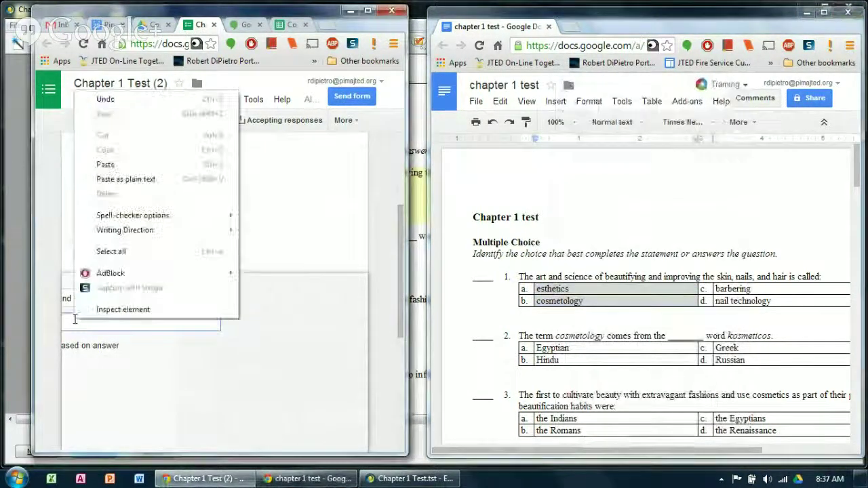
pyautogui.click(105, 164)
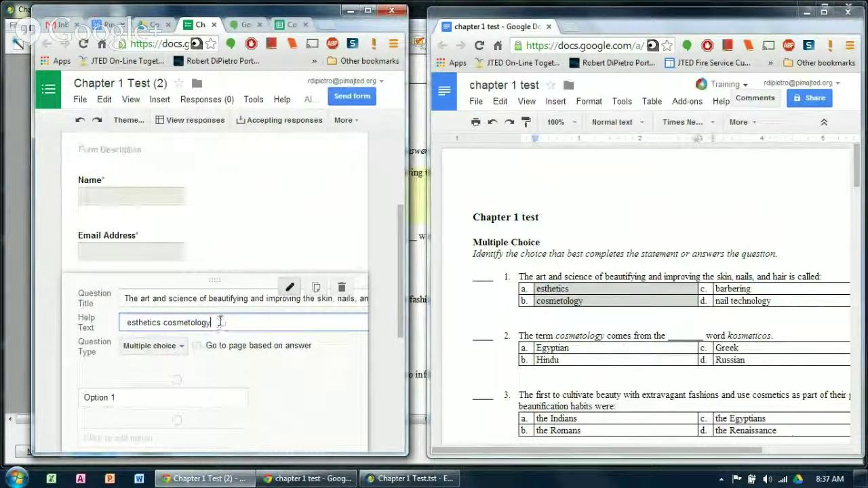
pyautogui.moveTo(216, 323); pyautogui.dragTo(113, 326)
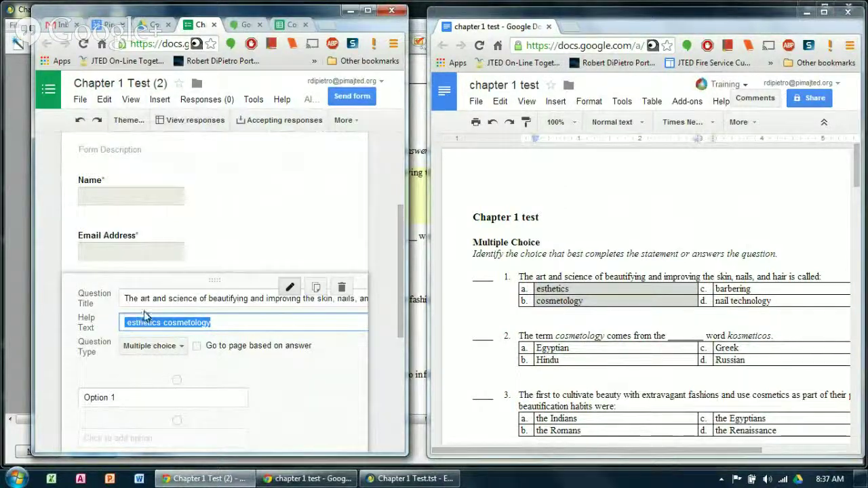
pyautogui.rightClick(139, 318)
pyautogui.click(187, 106)
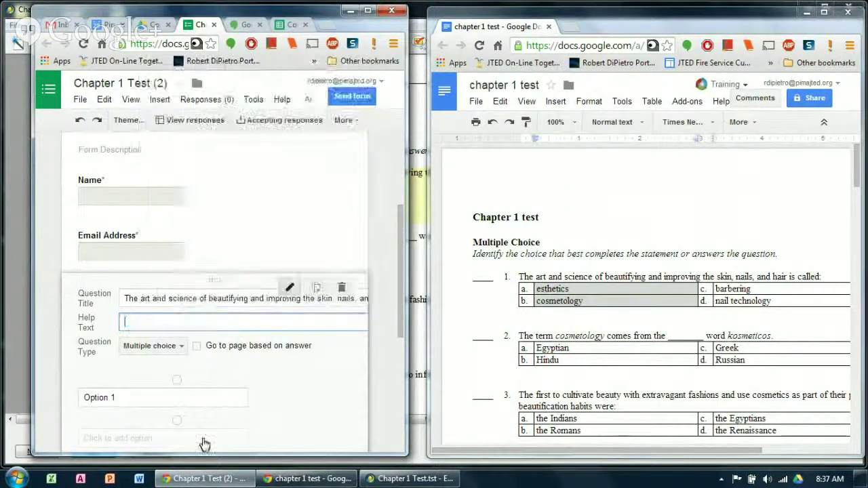
# Step: Replace the placeholder text of the question's first option with the copied answers "esthetics cosmetology"
pyautogui.click(125, 399)
pyautogui.press('BackSpace')
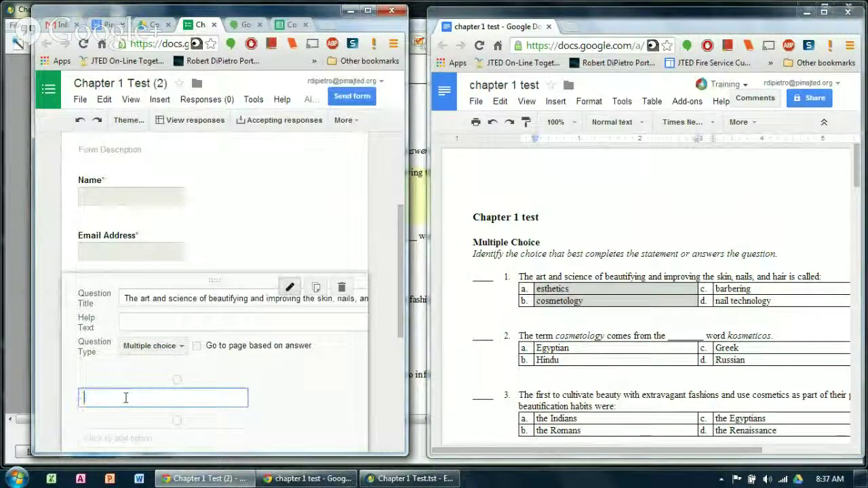
pyautogui.rightClick(118, 398)
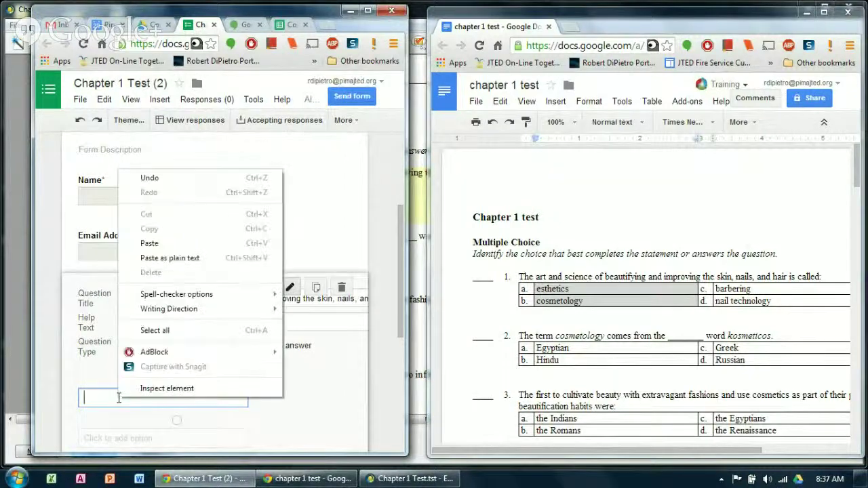
pyautogui.click(143, 242)
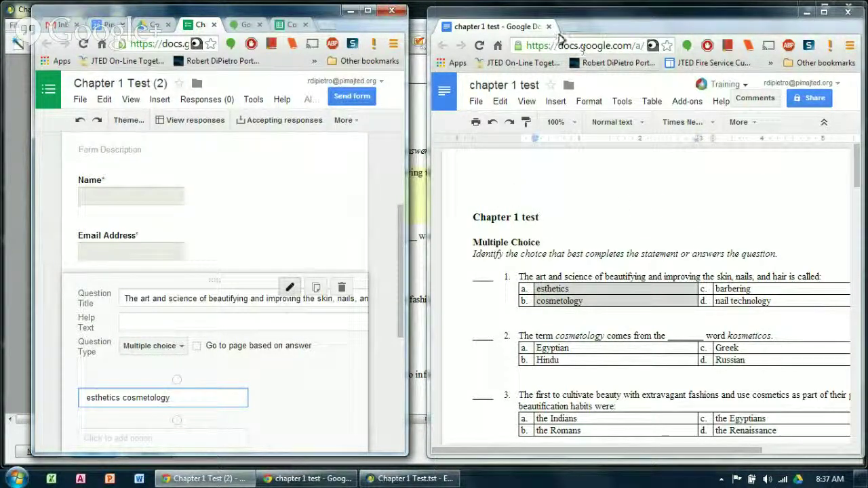
# Step: Close the chapter 1 test document window and enlarge the form's browser window to full screen
pyautogui.click(848, 13)
pyautogui.click(847, 14)
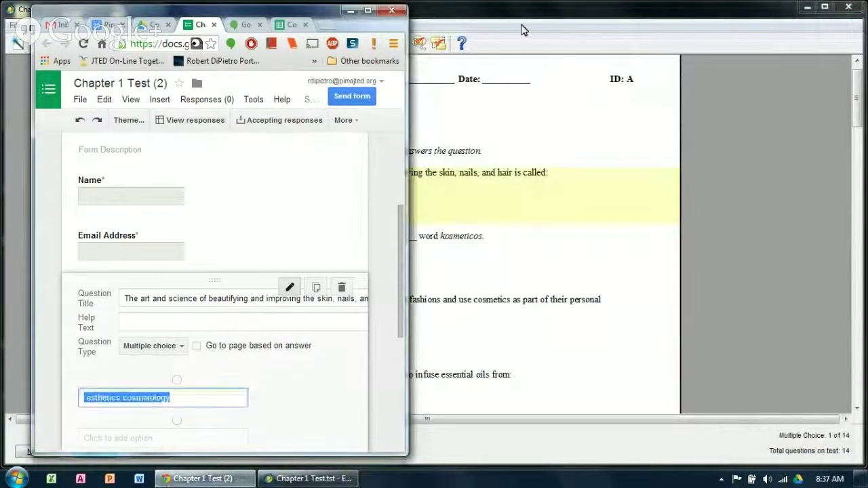
pyautogui.click(367, 12)
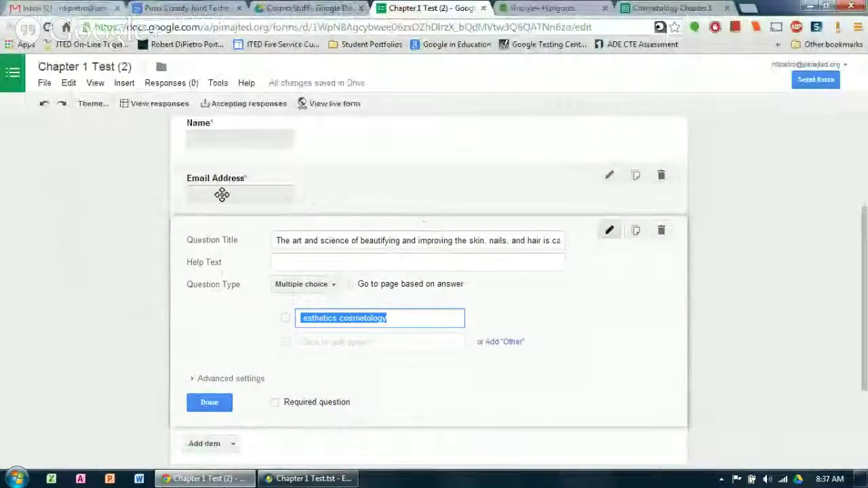
# Step: Preview chapter 1 test.rtf from the Cosmo Stuff folder to examine its answer layout, and close the preview
pyautogui.click(304, 10)
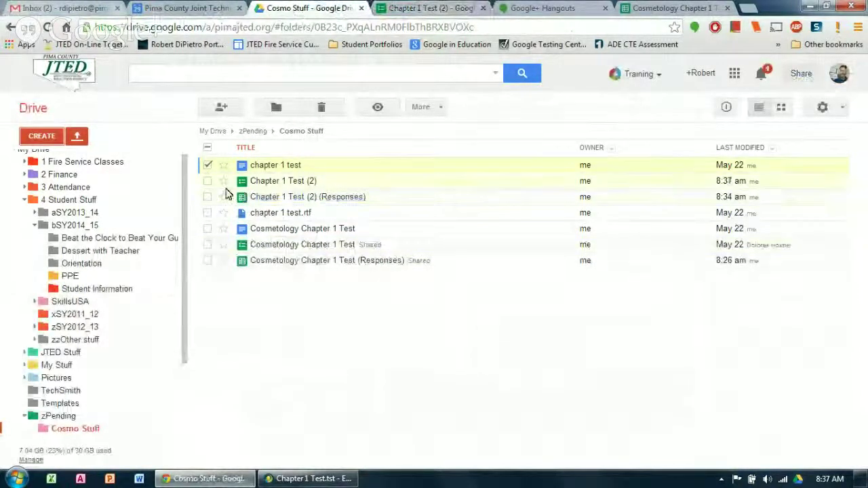
pyautogui.click(269, 214)
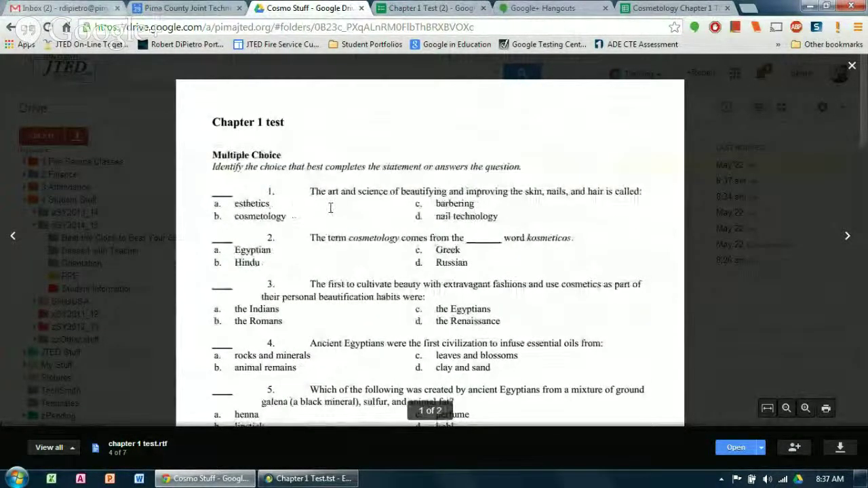
pyautogui.click(852, 65)
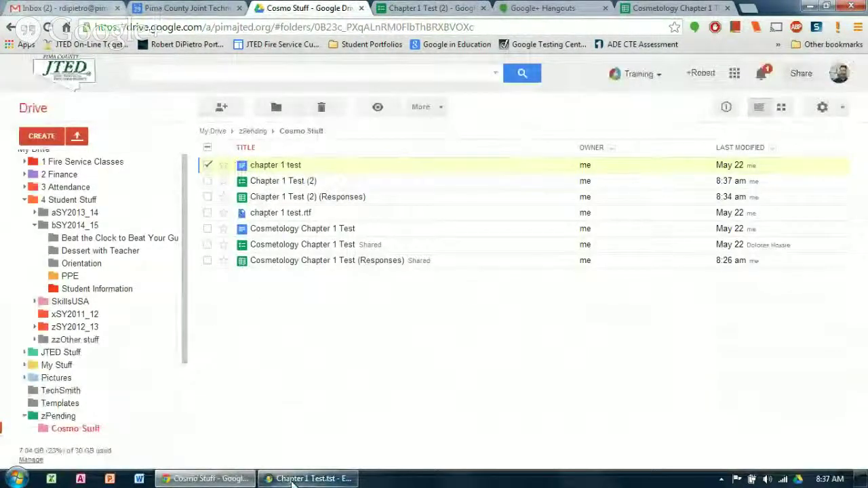
# Step: Export the Chapter 1 test from ExamView as Rich Text Format to Downloads, replacing the existing Cosmetology Chapter 1 Test file
pyautogui.click(293, 479)
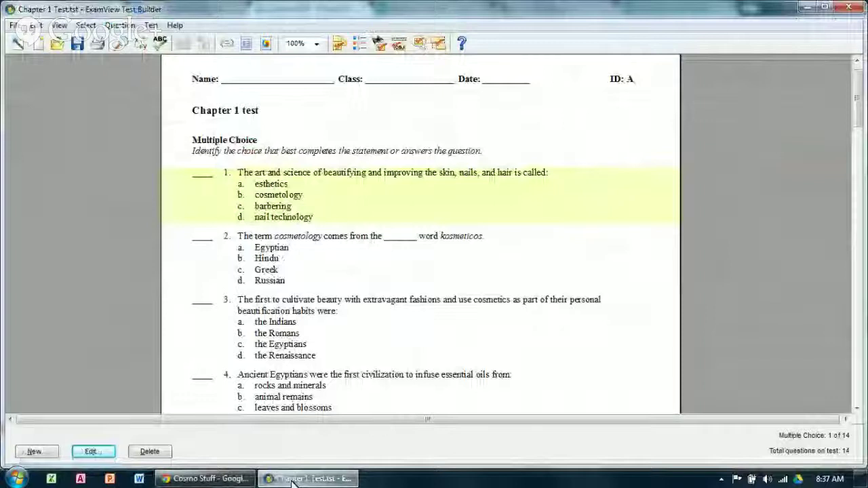
pyautogui.click(13, 25)
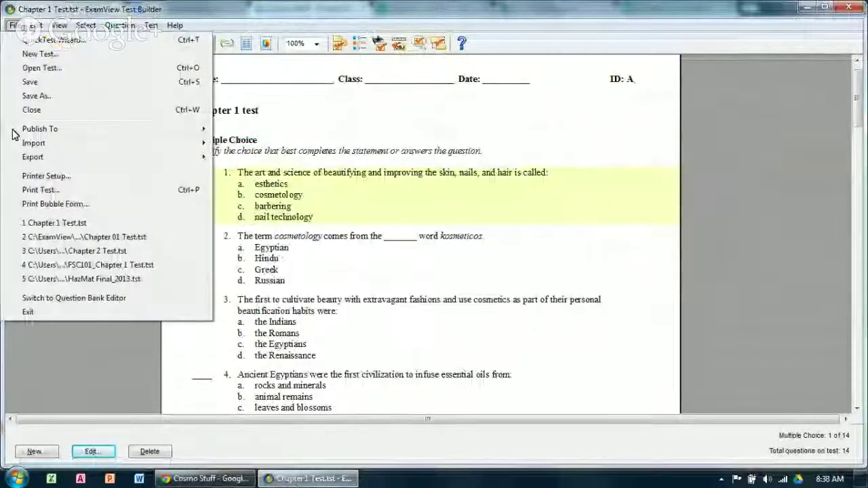
pyautogui.moveTo(35, 161)
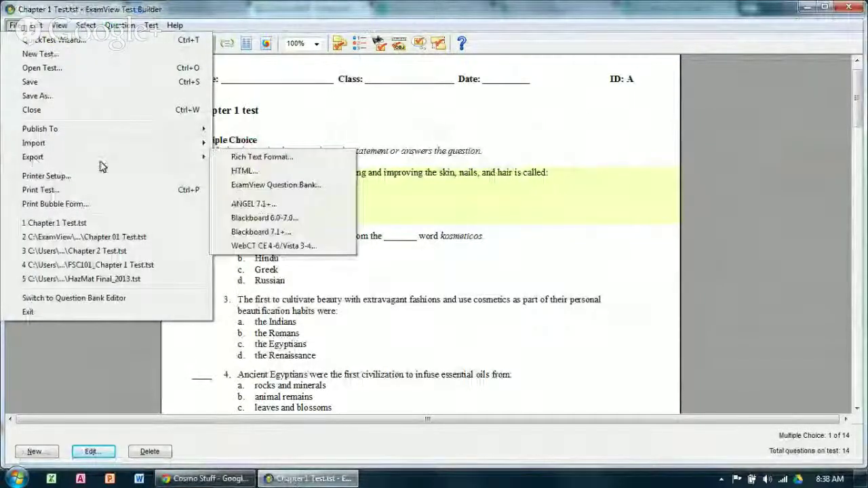
pyautogui.click(241, 158)
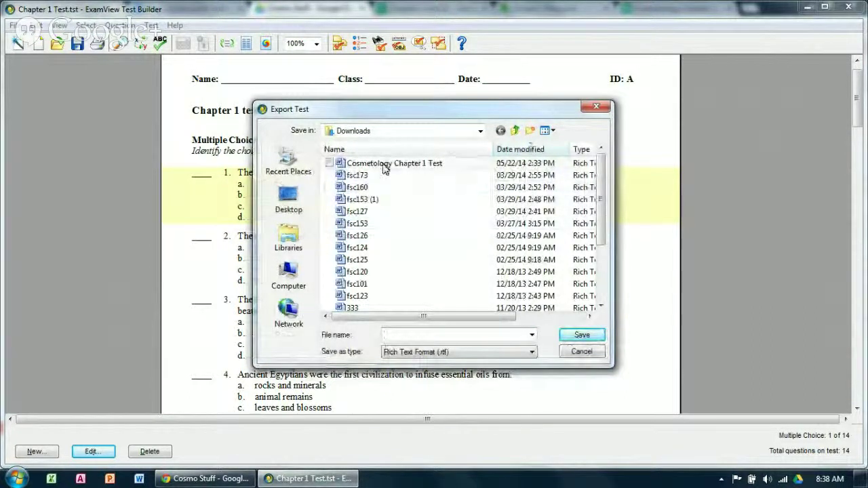
pyautogui.click(369, 166)
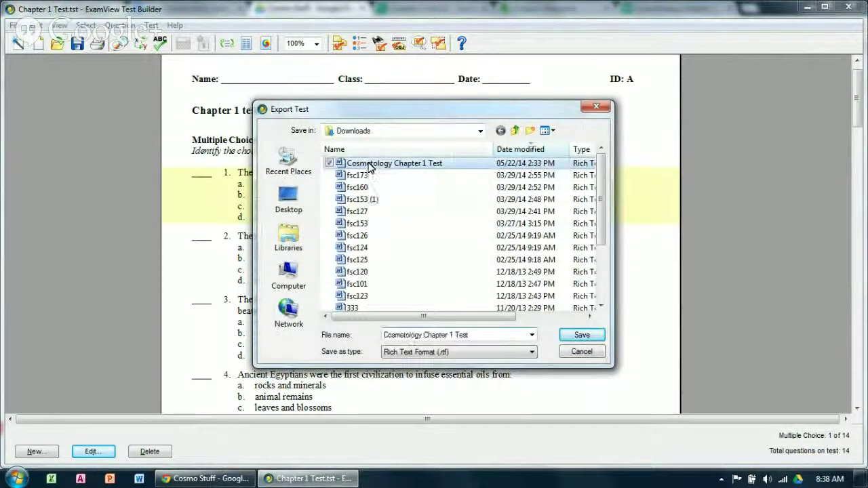
pyautogui.click(582, 338)
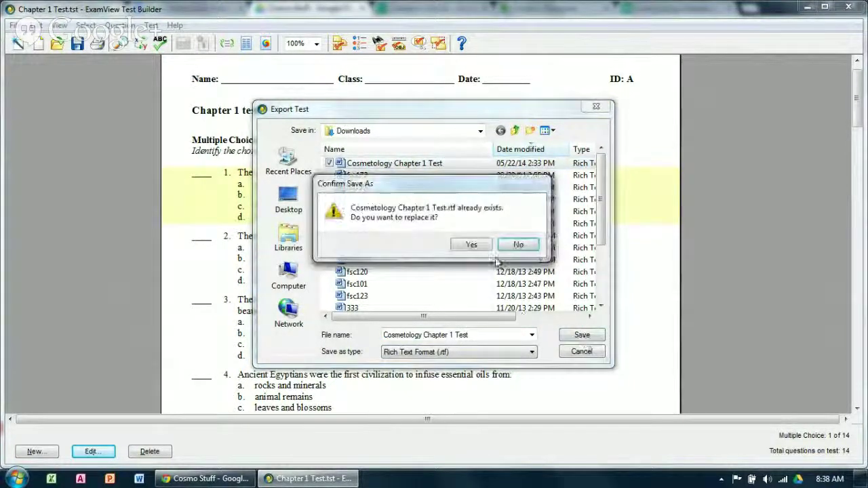
pyautogui.click(472, 245)
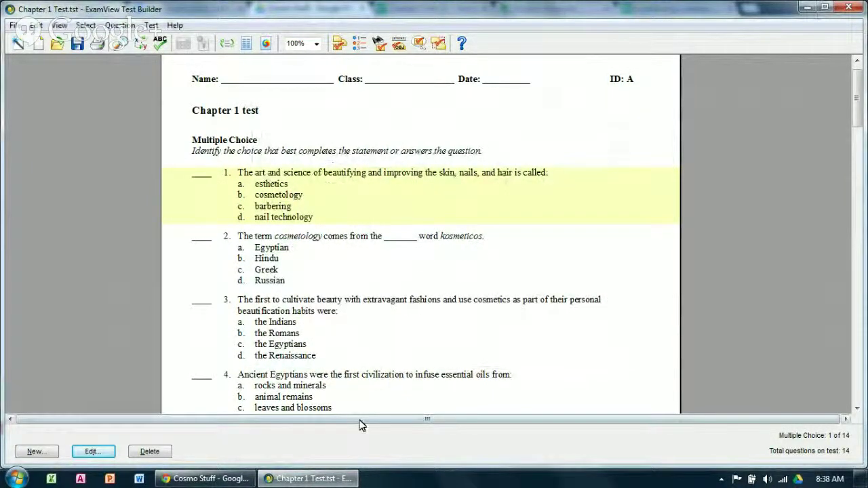
# Step: Switch to Google Drive, upload Cosmetology Chapter 1 Test from Downloads to Cosmo Stuff, and deselect the chapter 1 test document
pyautogui.click(207, 478)
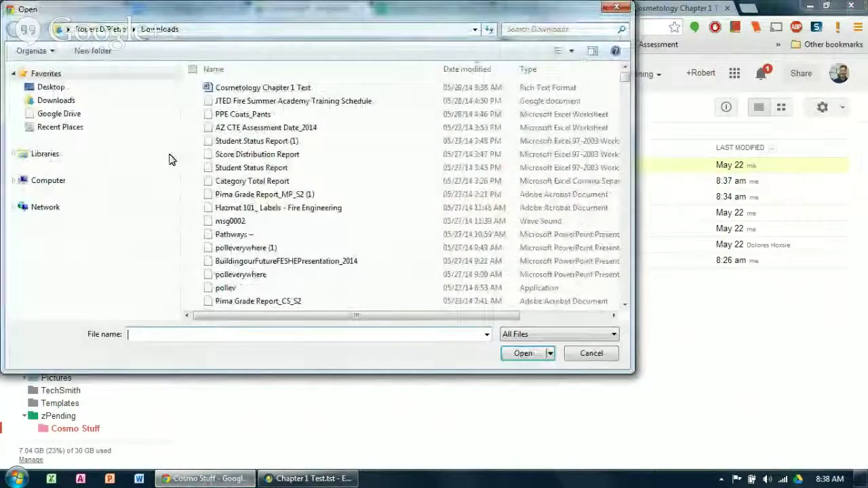
pyautogui.click(240, 88)
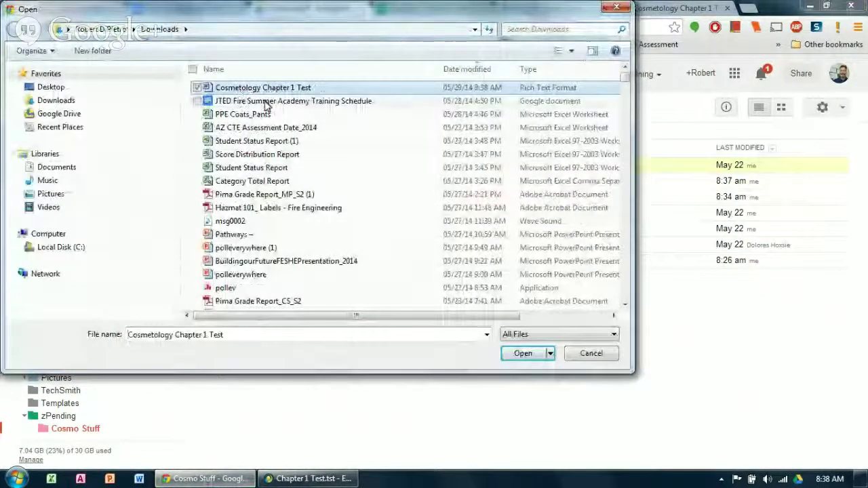
pyautogui.click(534, 354)
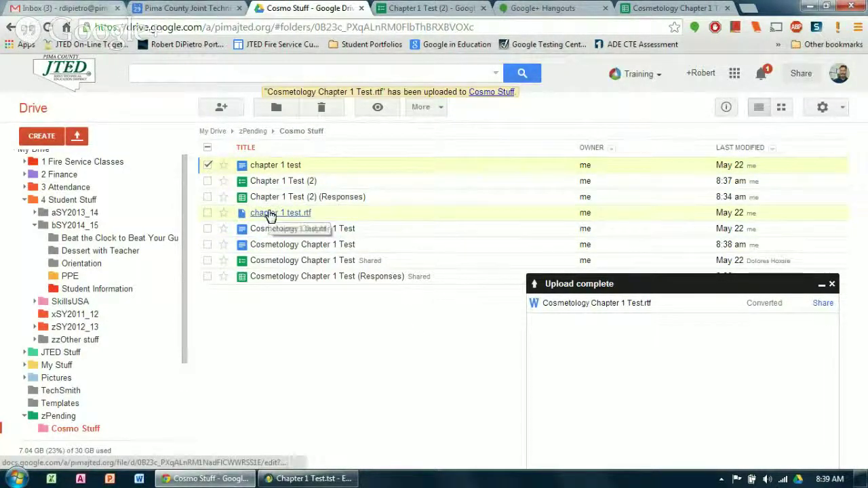
pyautogui.click(833, 285)
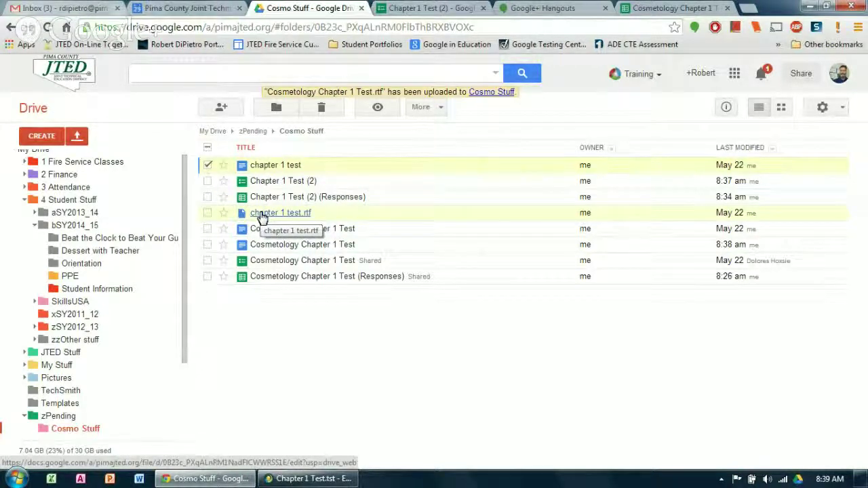
pyautogui.click(208, 165)
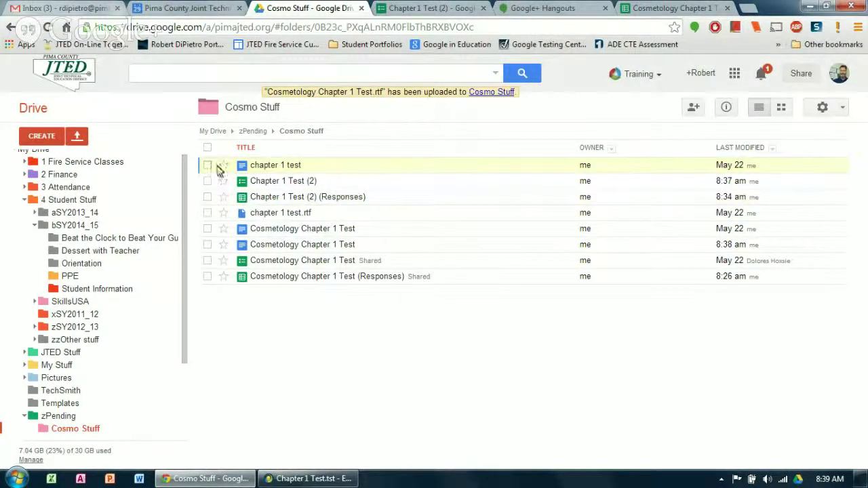
# Step: Upload the Cosmetology Chapter 1 Test RTF file to the Cosmo Stuff folder once more and dismiss the upload status
pyautogui.click(76, 136)
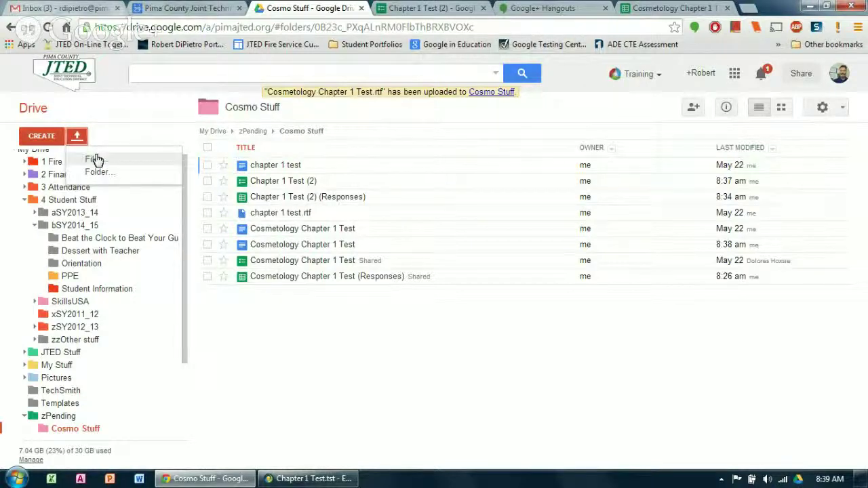
pyautogui.click(95, 159)
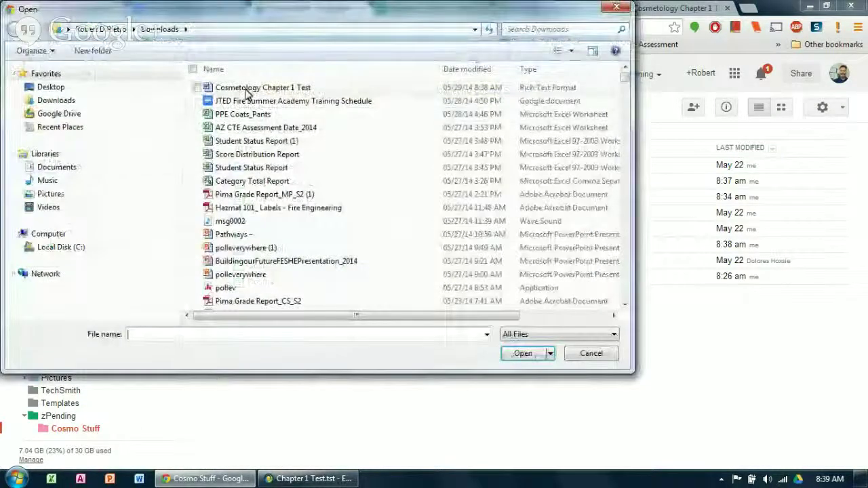
pyautogui.click(239, 91)
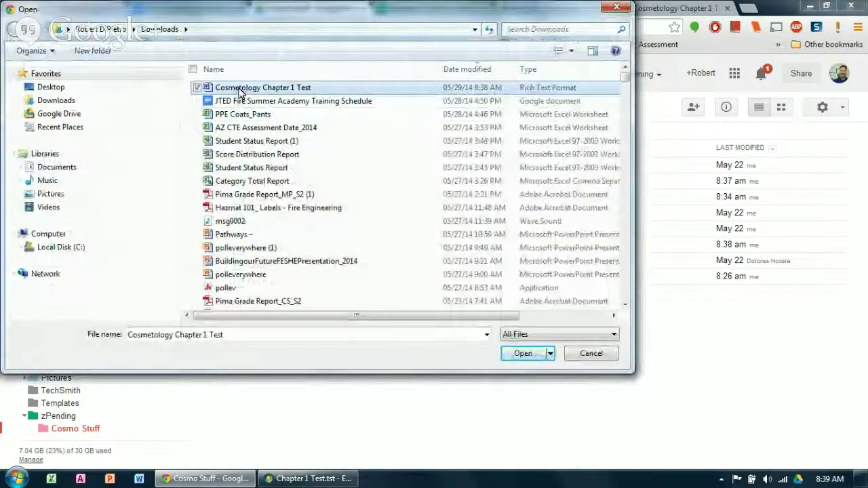
pyautogui.click(521, 353)
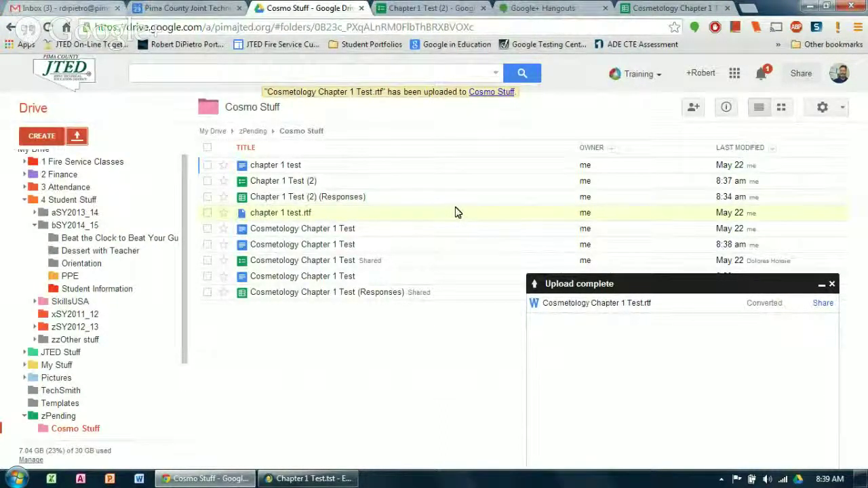
pyautogui.click(832, 288)
# Step: Open the newly converted Cosmetology Chapter 1 Test document in its own window and arrange it side by side with the Chapter 1 Test (2) form
pyautogui.click(278, 246)
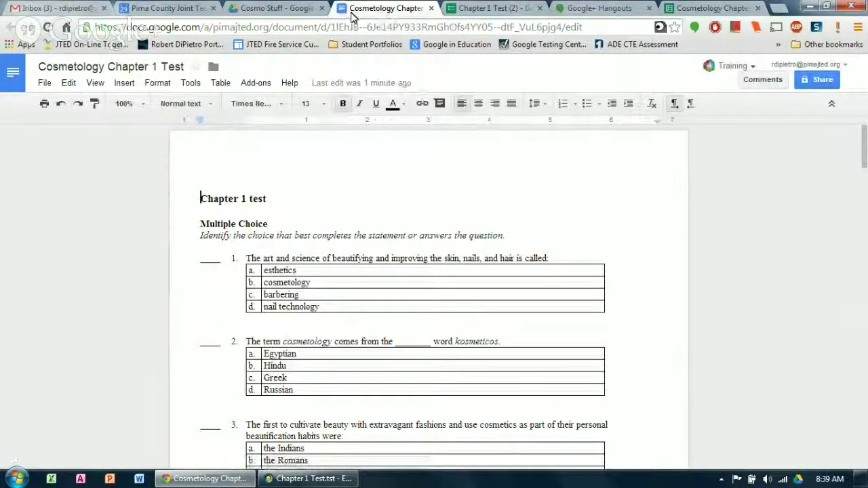
pyautogui.moveTo(352, 14); pyautogui.dragTo(361, 132)
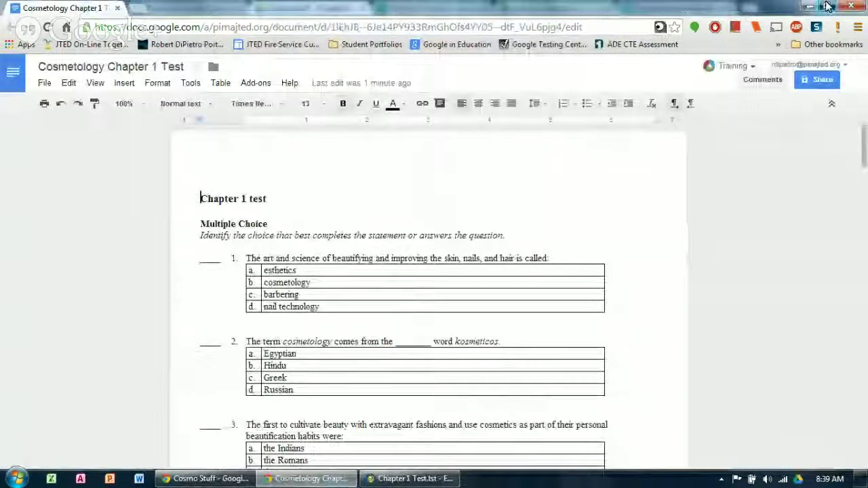
pyautogui.click(827, 6)
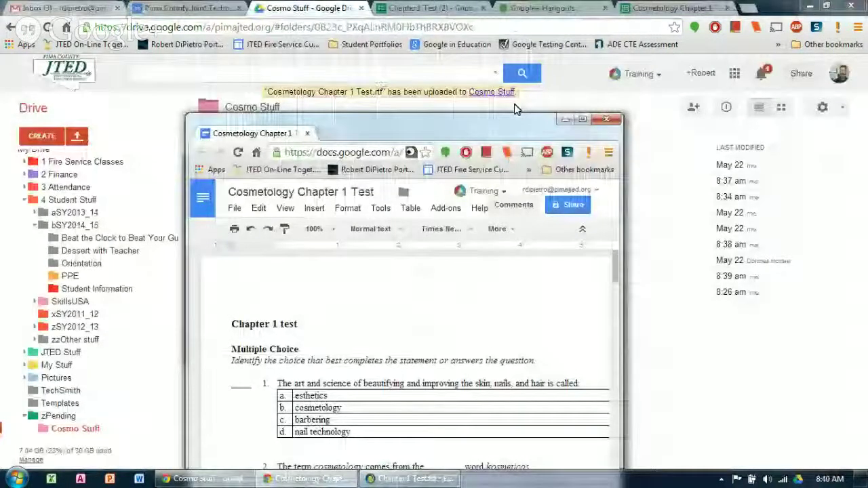
pyautogui.press('super+Right')
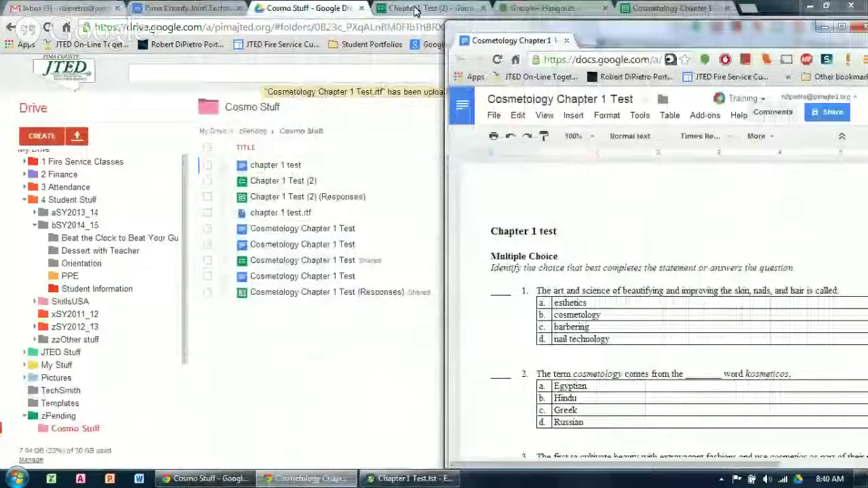
pyautogui.click(416, 13)
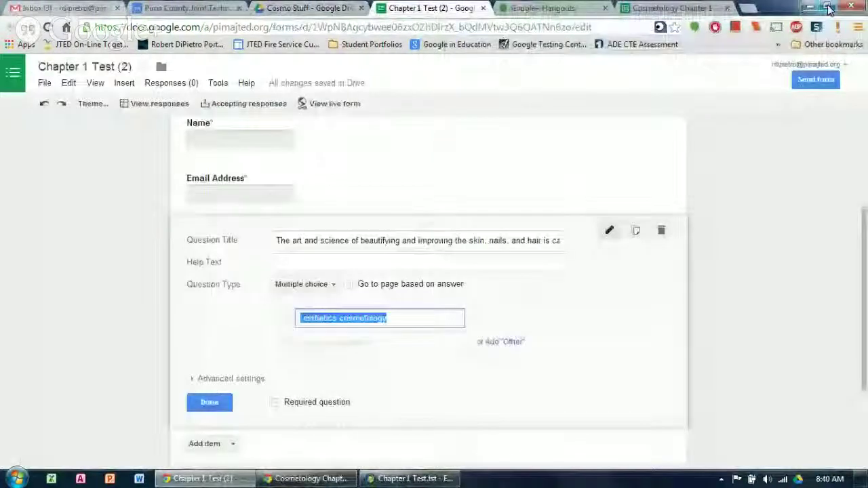
pyautogui.press('super+Left')
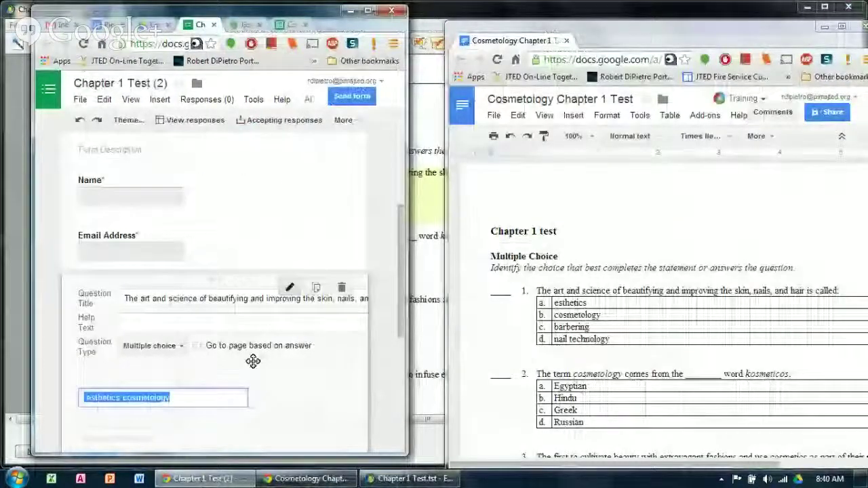
# Step: Clear the form question's first option and copy question 1's four answers, esthetics through nail technology, from the document's table
pyautogui.scroll(-2, 253, 360)
pyautogui.press('BackSpace')
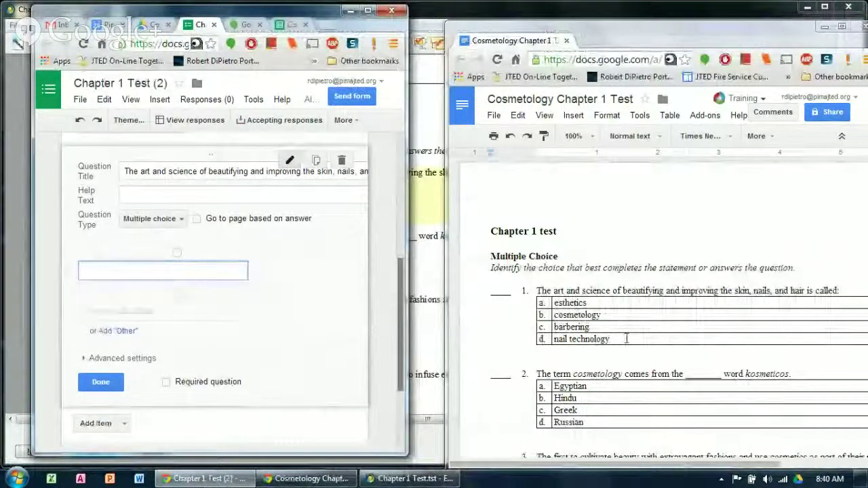
pyautogui.moveTo(620, 339); pyautogui.dragTo(569, 305)
pyautogui.press('super+c')
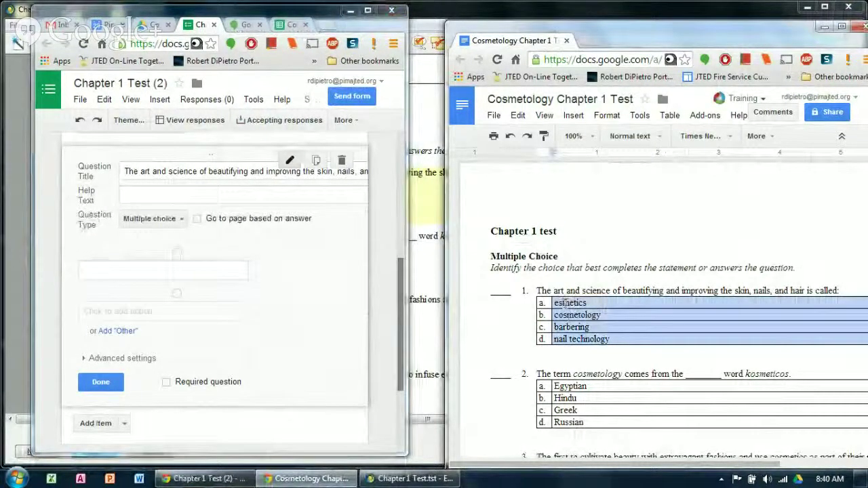
pyautogui.rightClick(566, 309)
pyautogui.click(590, 118)
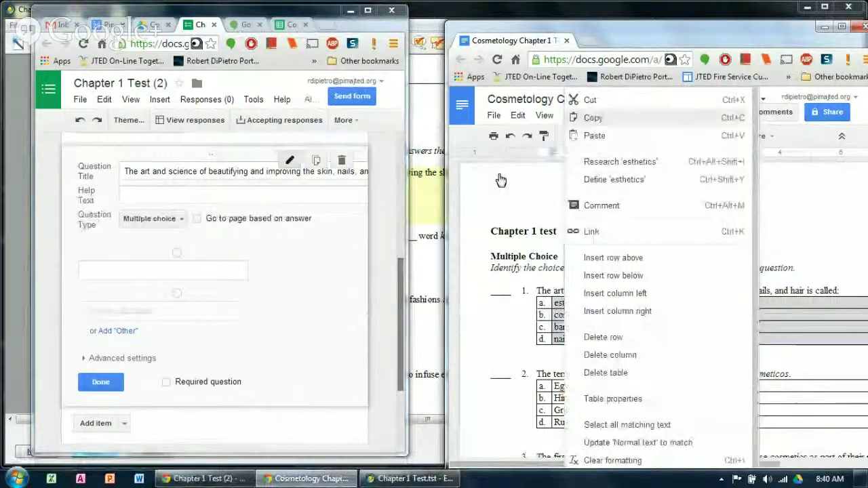
# Step: Paste the copied answers as separate options of the form question, remove the blank first option, and finish the question
pyautogui.click(88, 270)
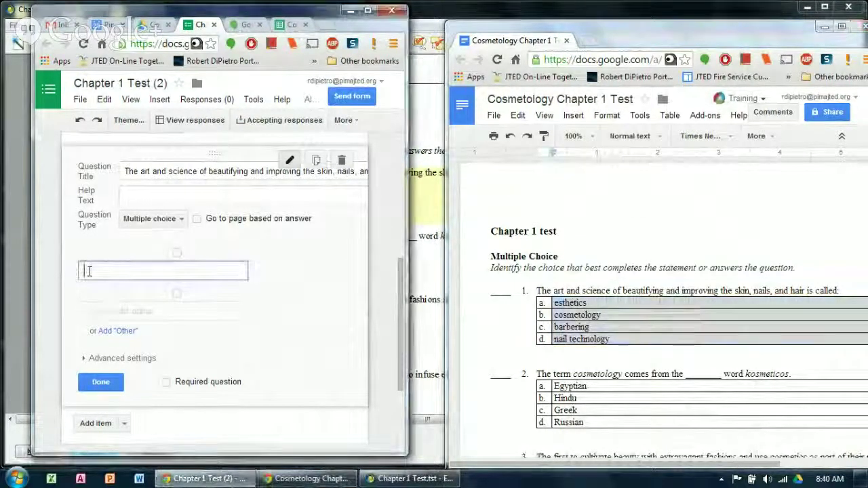
pyautogui.rightClick(89, 271)
pyautogui.click(120, 116)
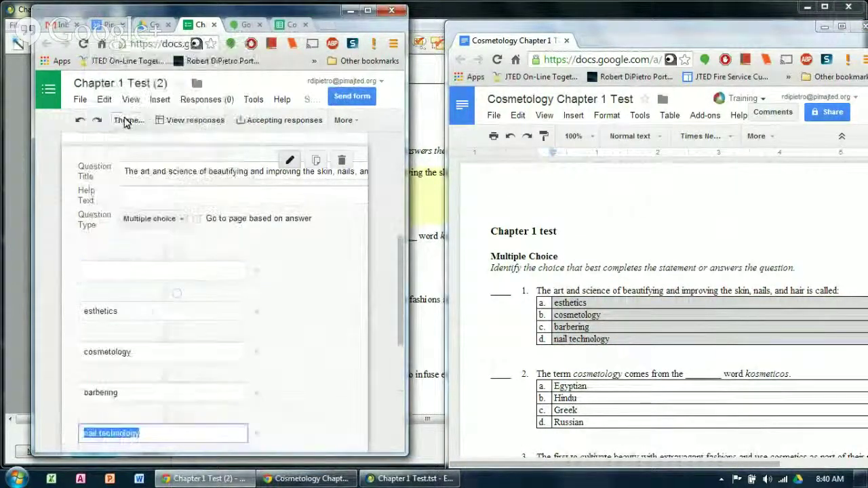
pyautogui.click(256, 271)
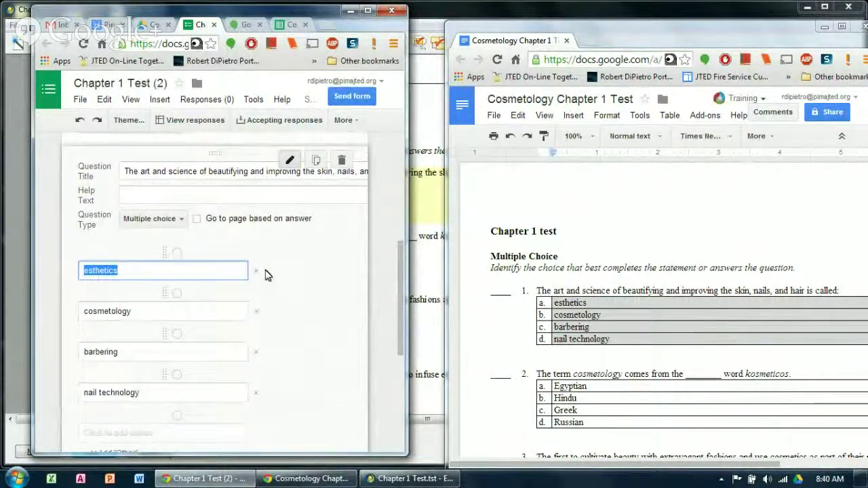
pyautogui.scroll(-2, 178, 351)
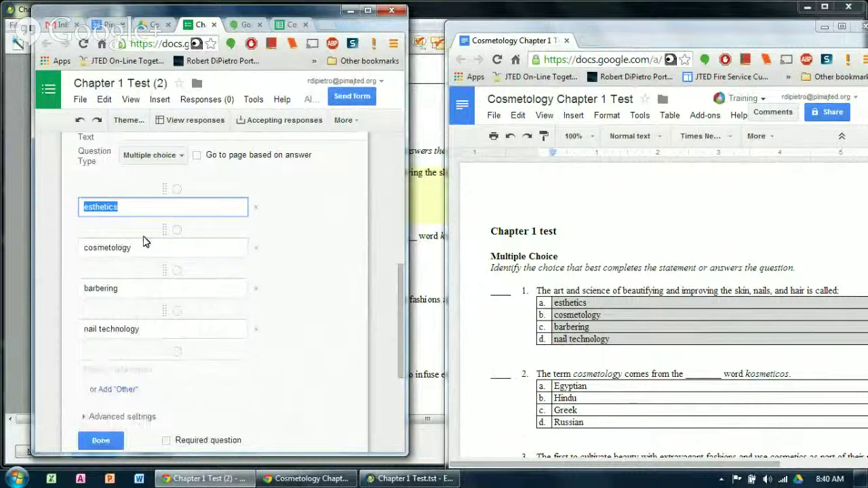
pyautogui.click(100, 441)
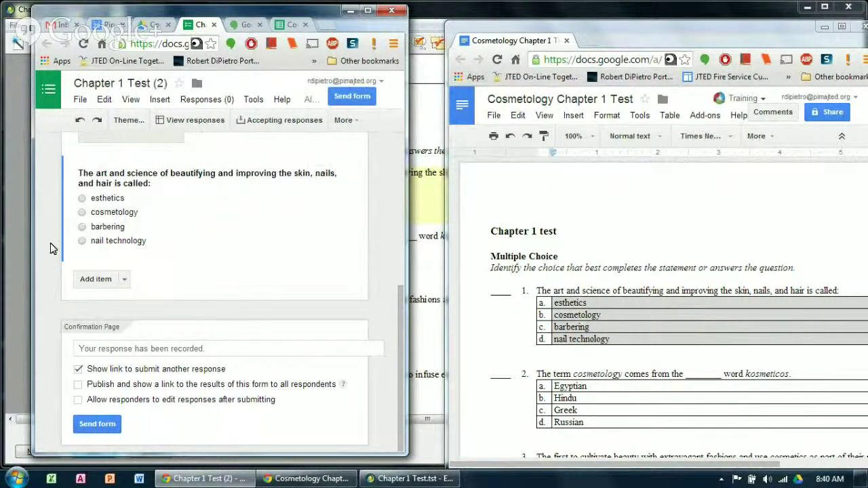
# Step: Reopen the beautifying question to examine its help text field and answer options, and close its editor
pyautogui.scroll(1, 233, 284)
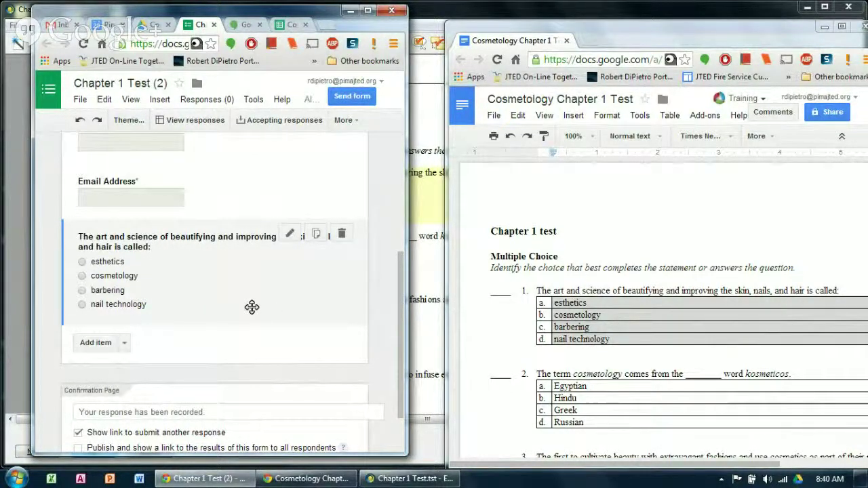
pyautogui.click(291, 235)
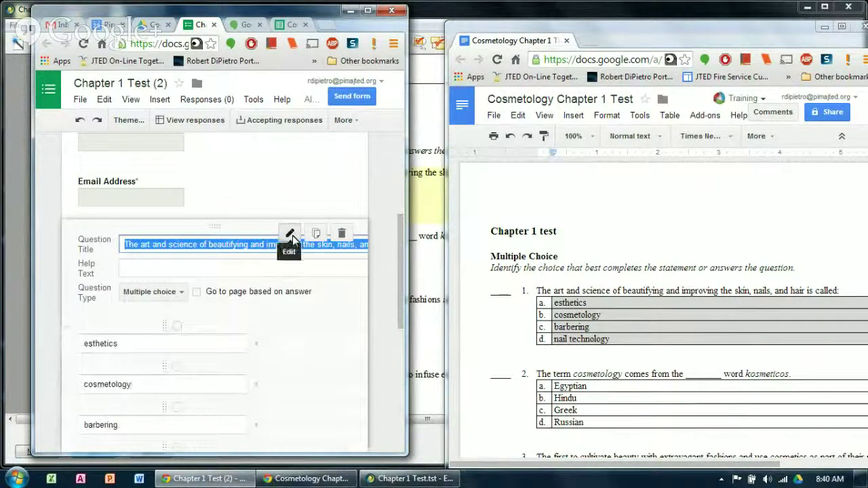
pyautogui.click(137, 270)
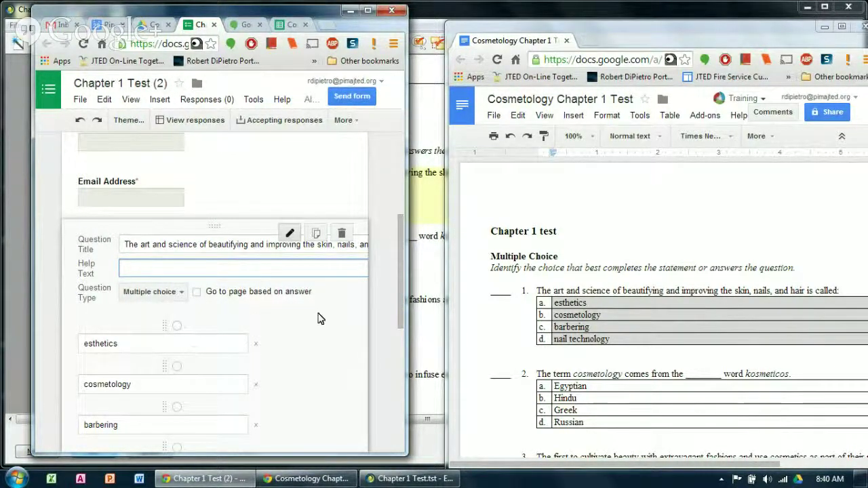
pyautogui.scroll(-2, 299, 293)
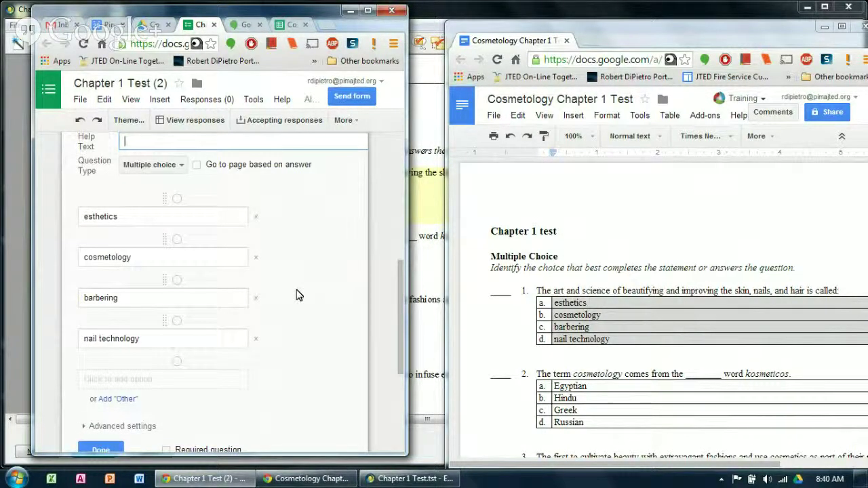
pyautogui.scroll(-2, 298, 295)
pyautogui.click(87, 324)
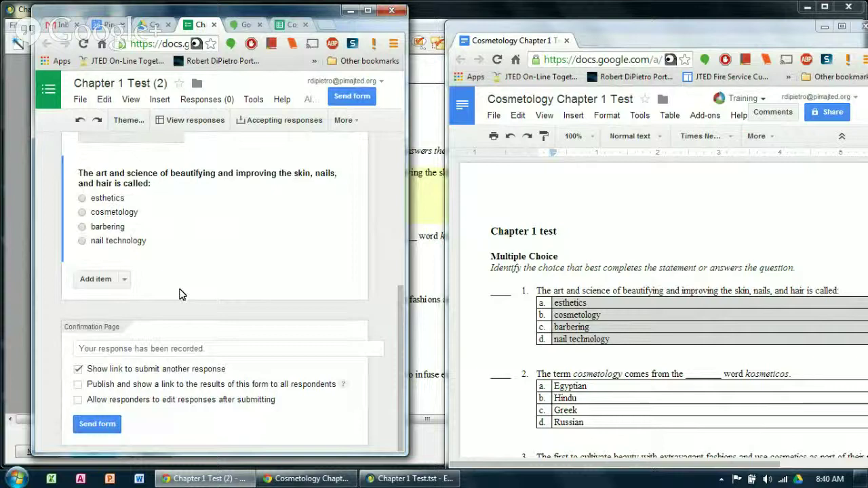
# Step: Add a new multiple choice question to the form and copy question 2's text about the term cosmetology from the document into its title
pyautogui.click(89, 282)
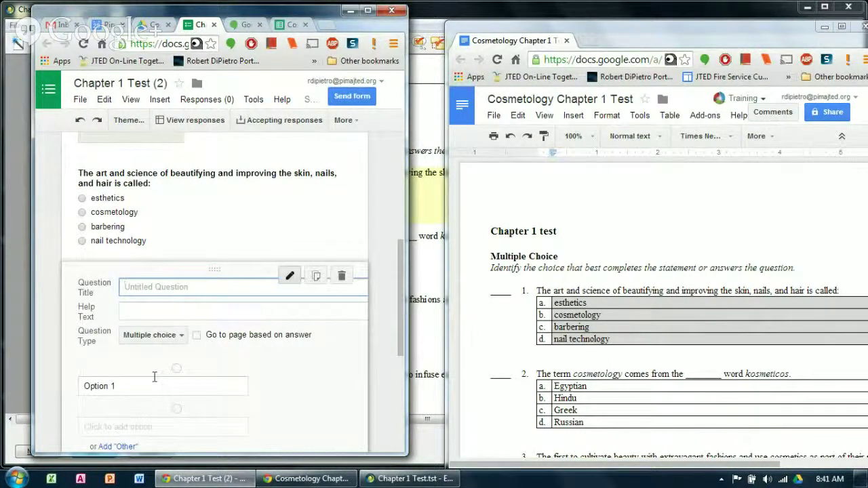
pyautogui.moveTo(791, 373); pyautogui.dragTo(537, 372)
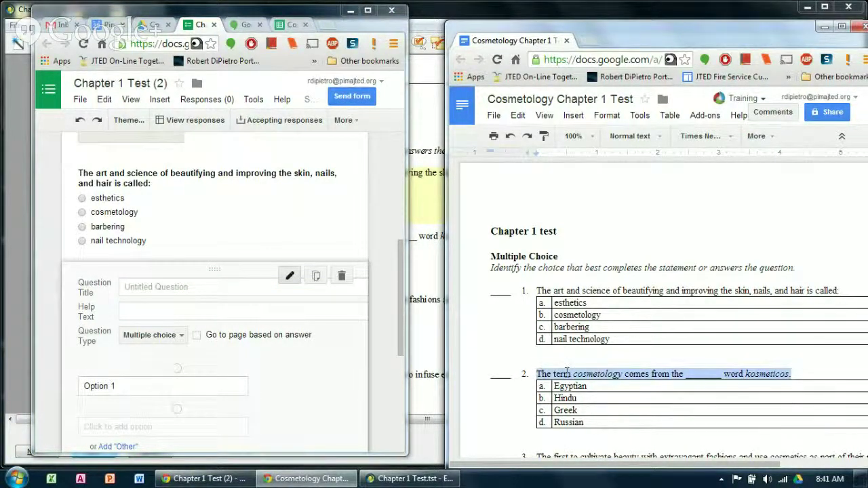
pyautogui.rightClick(566, 373)
pyautogui.click(596, 116)
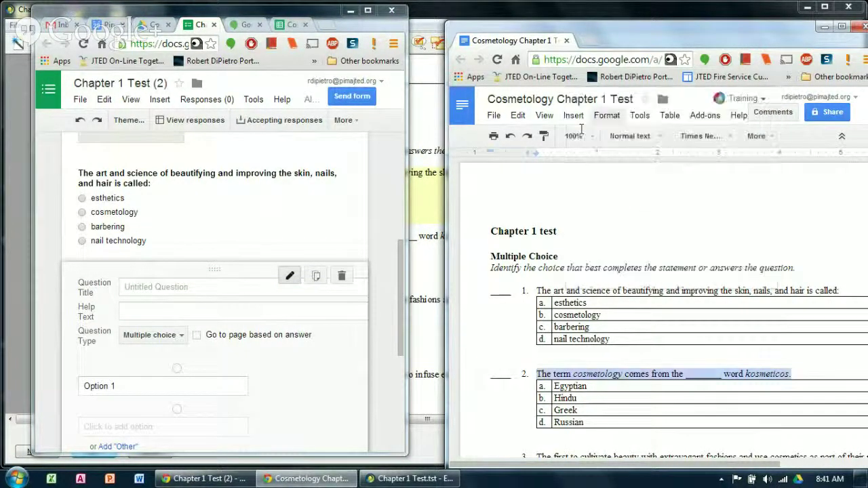
pyautogui.click(128, 286)
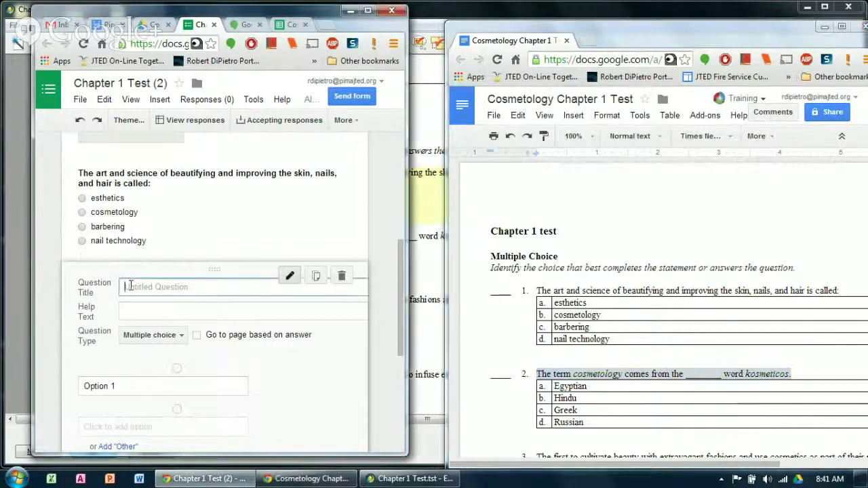
pyautogui.rightClick(130, 285)
pyautogui.click(163, 131)
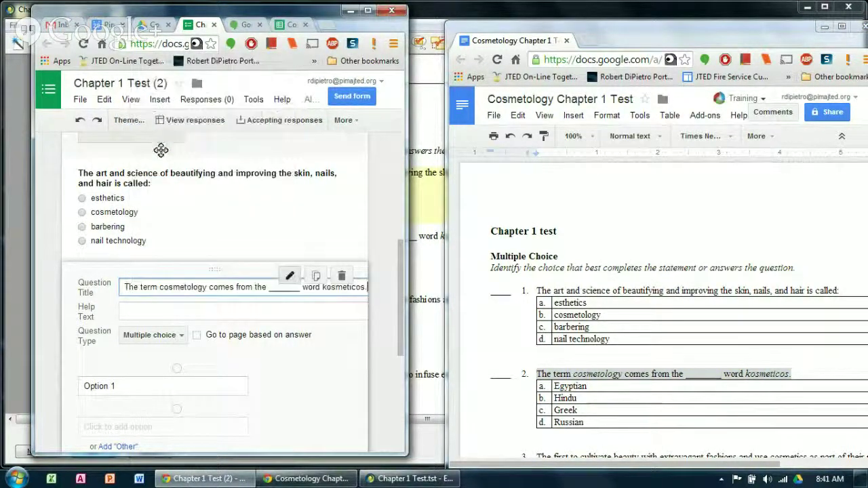
# Step: Clear the new question's first option and copy question 2's four answers, Egyptian through Russian, from the document's table
pyautogui.click(133, 385)
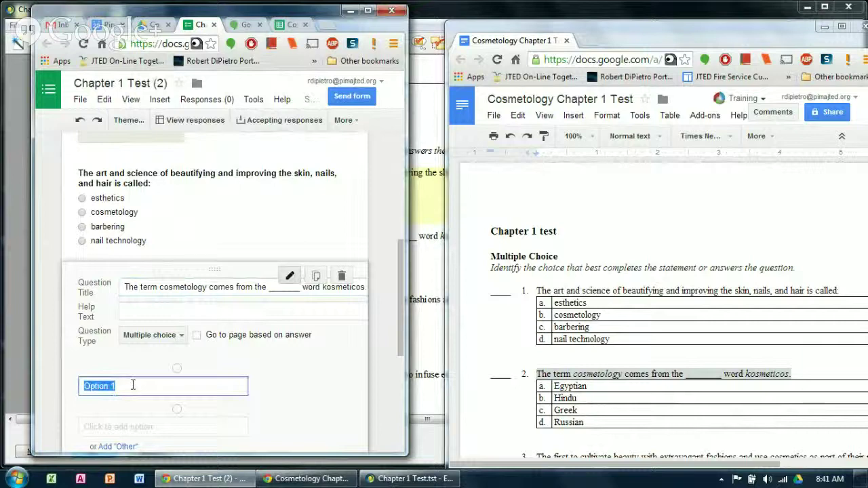
pyautogui.press('BackSpace')
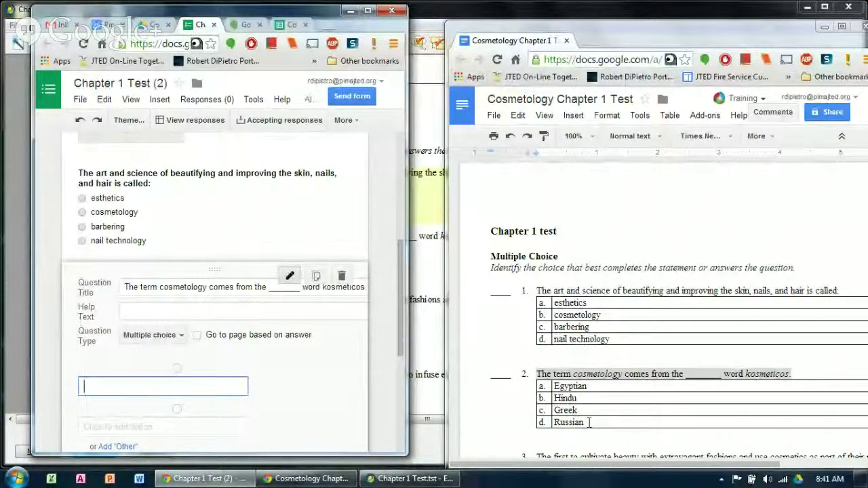
pyautogui.moveTo(589, 422); pyautogui.dragTo(577, 385)
pyautogui.rightClick(577, 385)
pyautogui.click(599, 120)
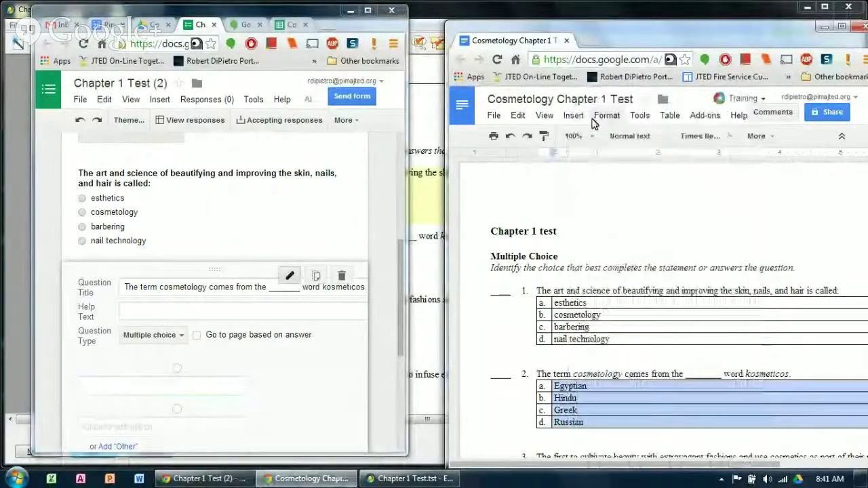
# Step: Paste Egyptian, Hindu, Greek and Russian as separate options, remove the blank first option, and finish the kosmeticos question
pyautogui.click(94, 385)
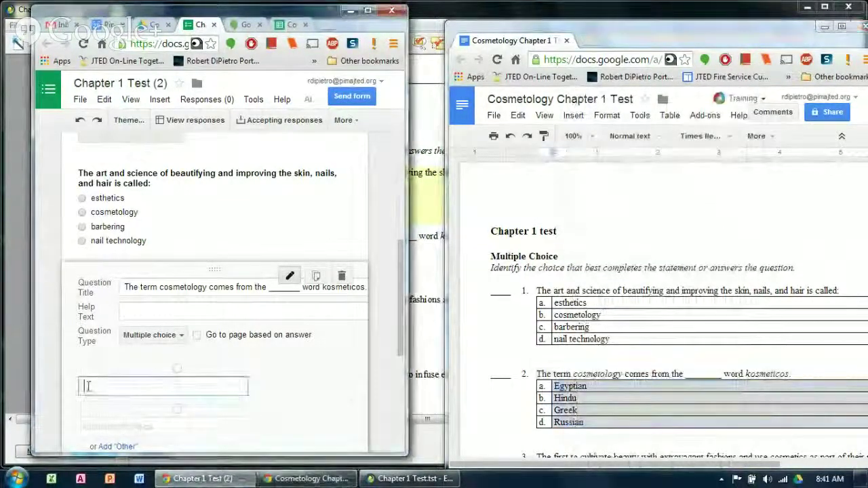
pyautogui.rightClick(95, 385)
pyautogui.click(116, 232)
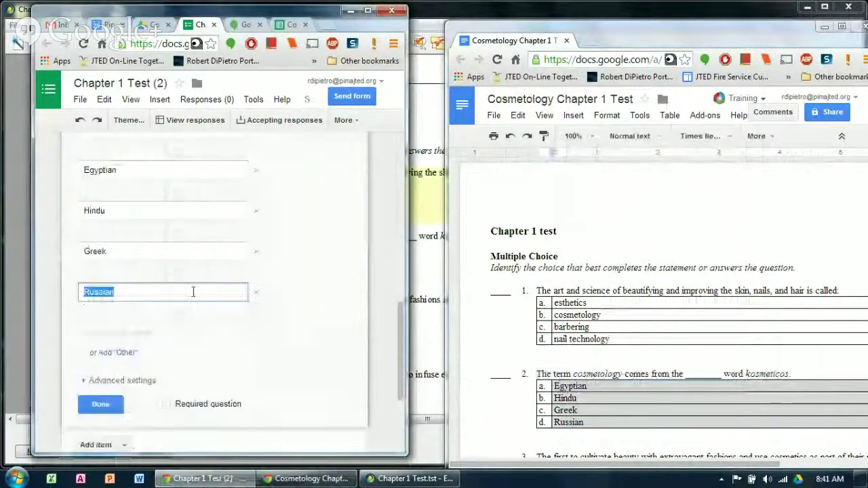
pyautogui.scroll(2, 251, 337)
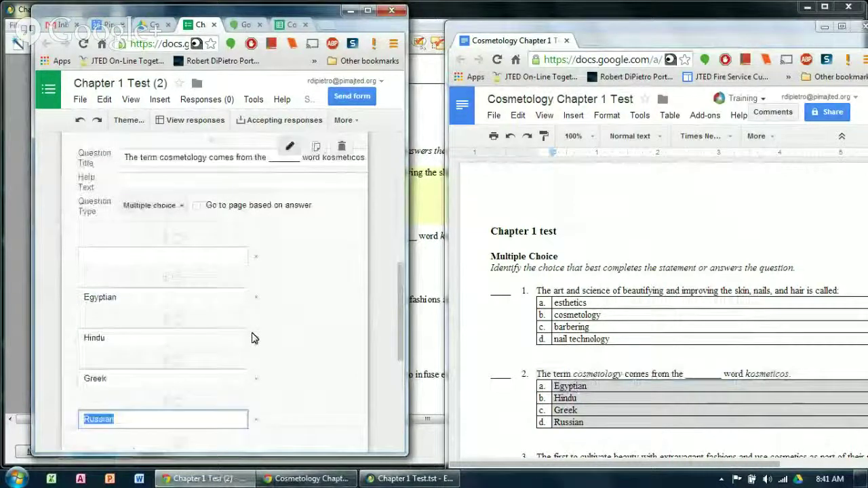
pyautogui.click(256, 257)
pyautogui.scroll(-1, 231, 384)
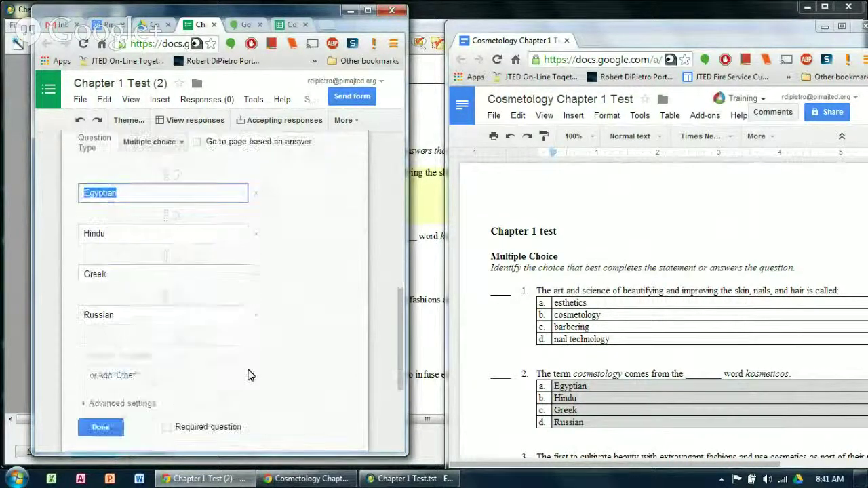
pyautogui.click(99, 428)
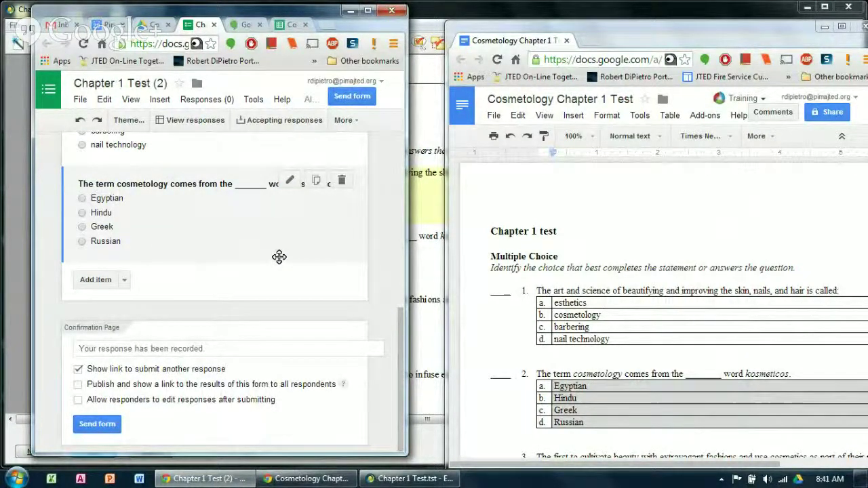
# Step: Maximize the form window, view the live form to check both questions, and return to editing the form
pyautogui.click(367, 12)
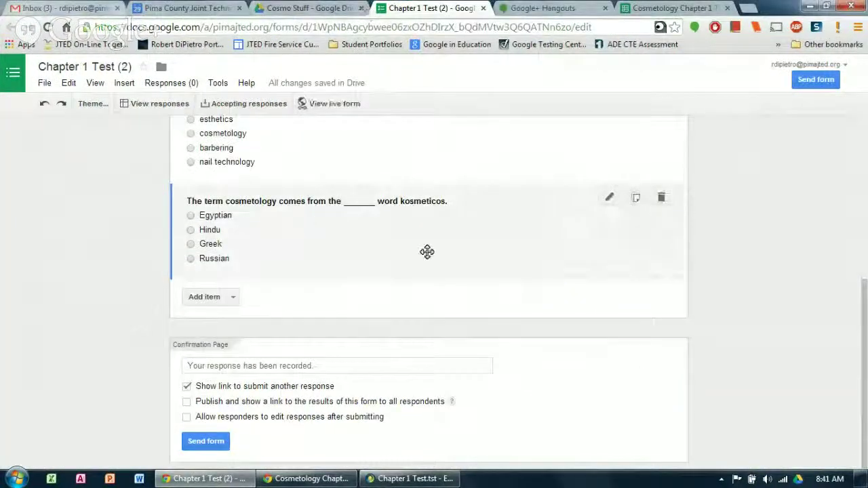
pyautogui.scroll(3, 428, 253)
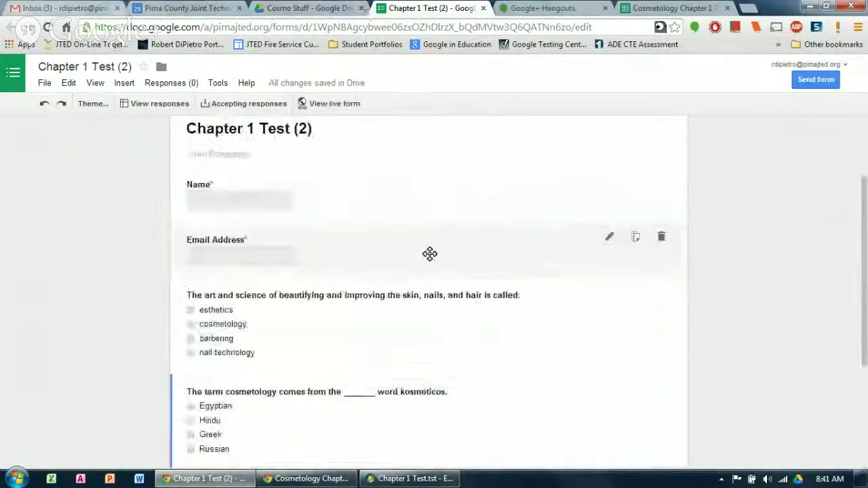
pyautogui.click(331, 106)
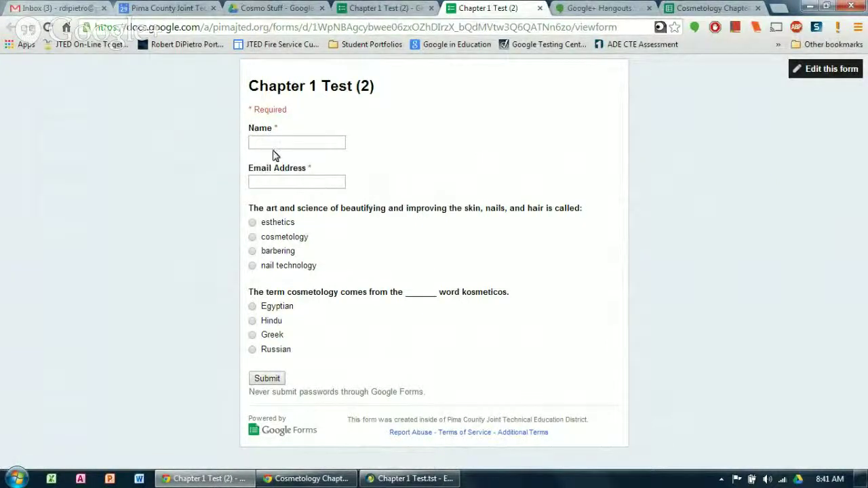
pyautogui.click(806, 70)
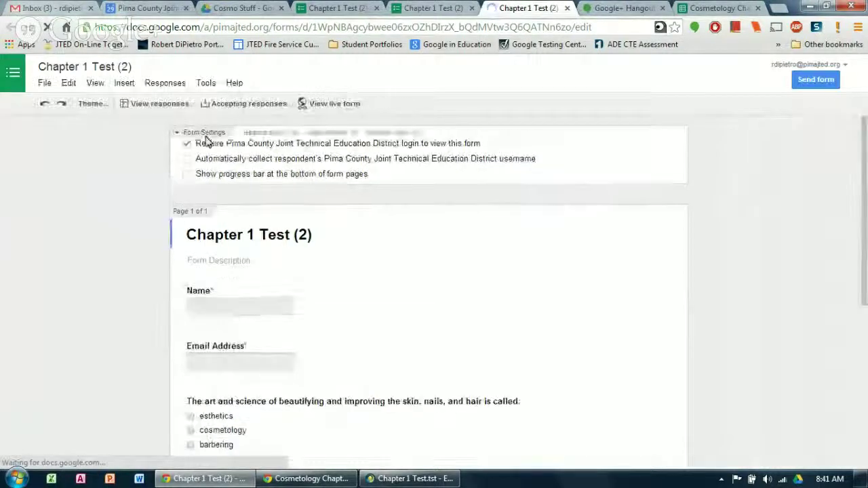
# Step: Browse the form's theme gallery, including Letterhead, Magazine and Notepaper, and confirm the theme selection
pyautogui.click(93, 106)
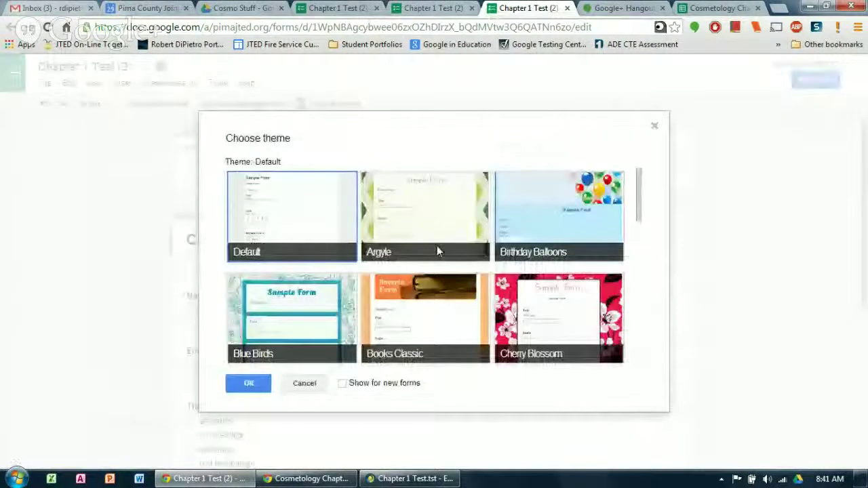
pyautogui.scroll(-10, 448, 261)
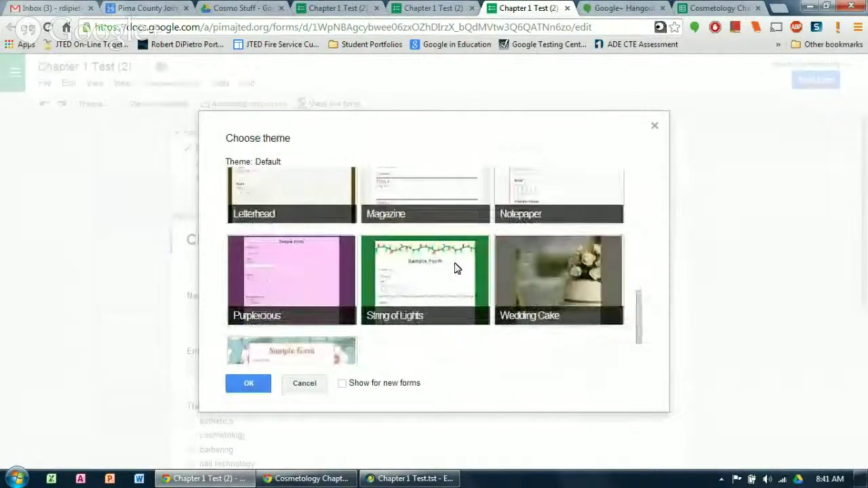
pyautogui.scroll(1, 455, 267)
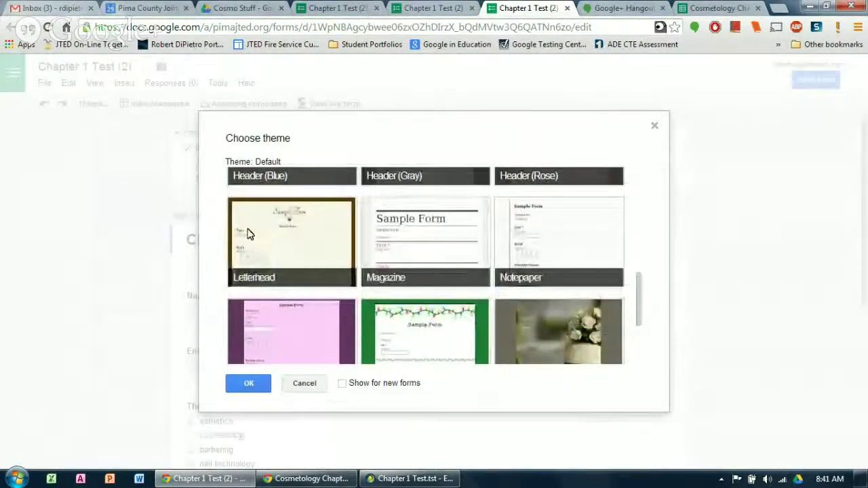
pyautogui.scroll(1, 544, 223)
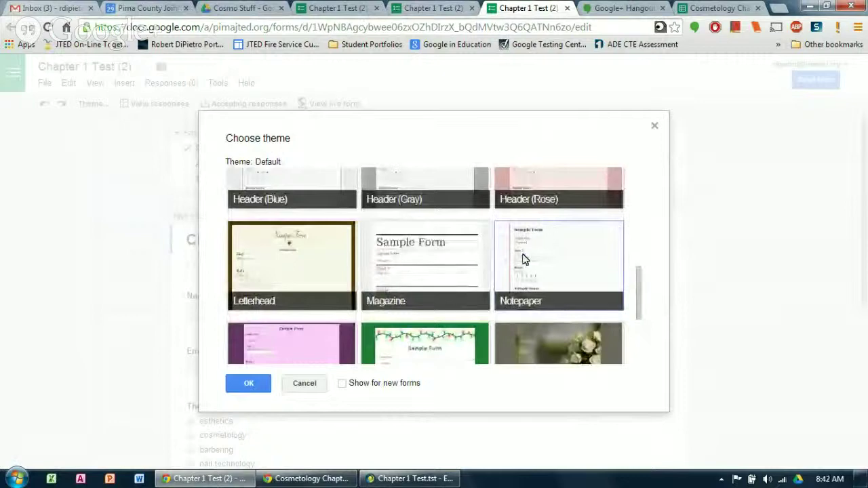
pyautogui.click(247, 385)
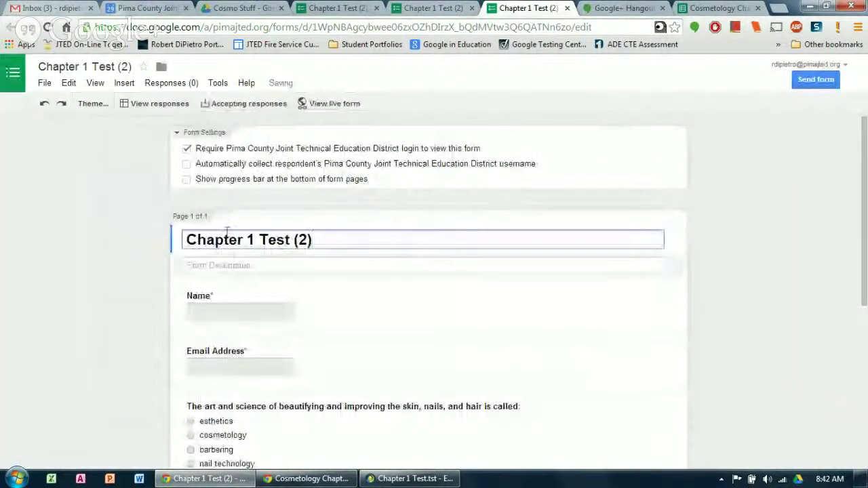
# Step: View the live form again to check its theme, and reopen the form for editing
pyautogui.click(324, 105)
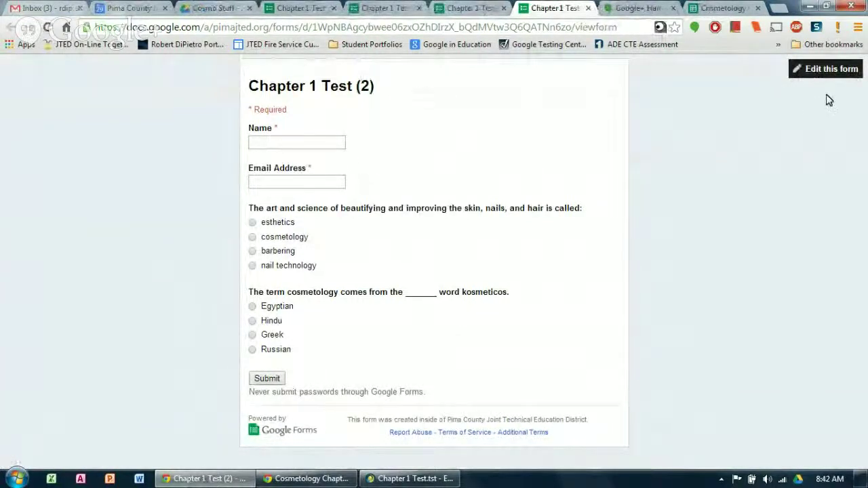
pyautogui.click(819, 74)
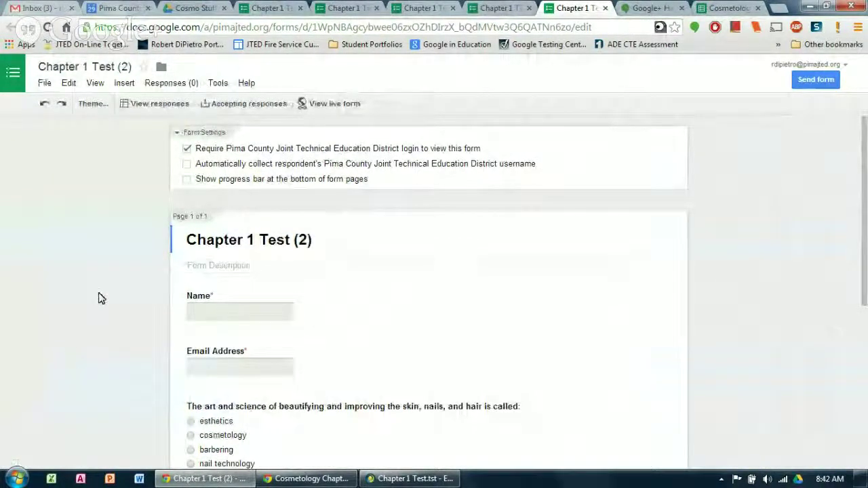
pyautogui.scroll(-2, 100, 296)
pyautogui.scroll(2, 100, 297)
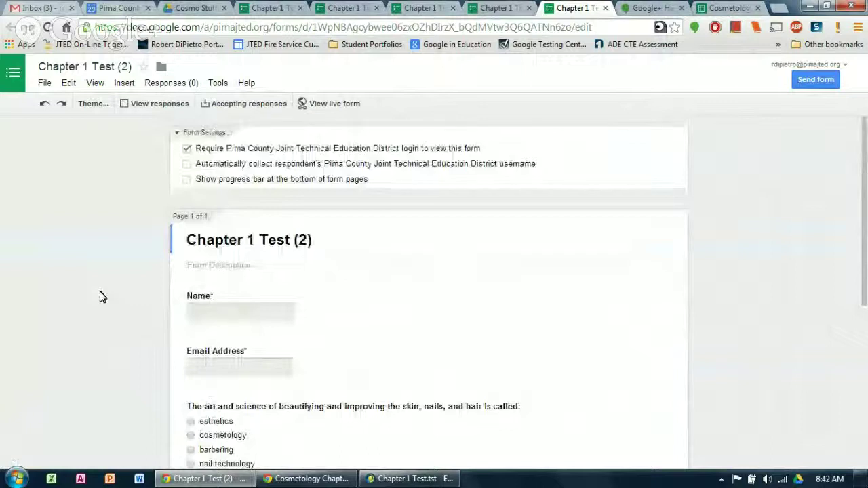
# Step: Open the form's sending options, search for contact groups matching 2014 as email recipients, and clear the recipient entry
pyautogui.click(807, 84)
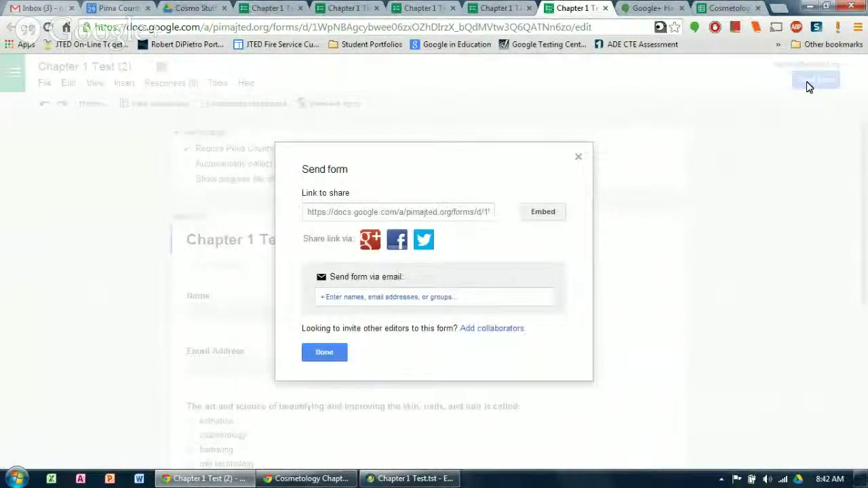
pyautogui.click(341, 297)
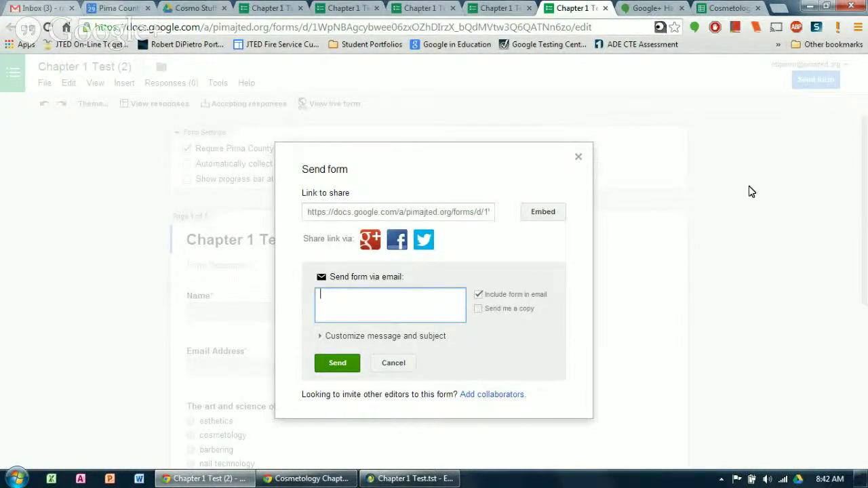
pyautogui.write('2014')
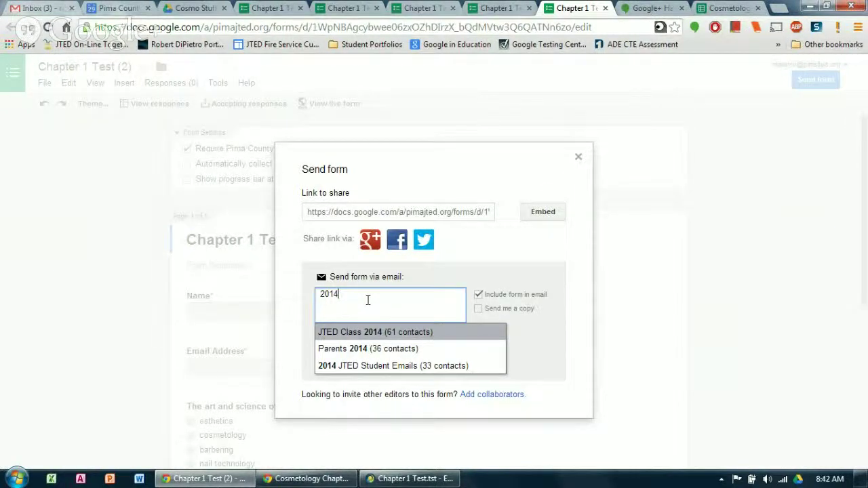
pyautogui.press('BackSpace')
pyautogui.press('BackSpace')
pyautogui.press('BackSpace')
pyautogui.press('BackSpace')
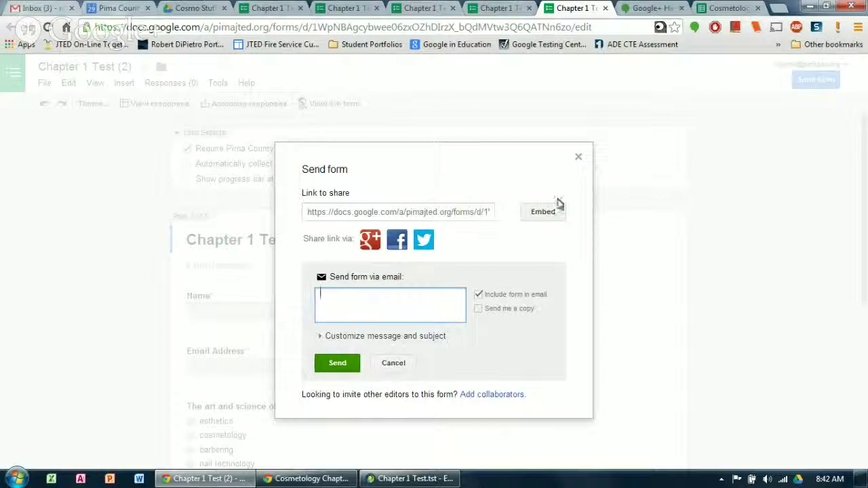
# Step: Examine the copy options for the form's share link, cancel the email sending, and close the Send form dialog
pyautogui.click(484, 214)
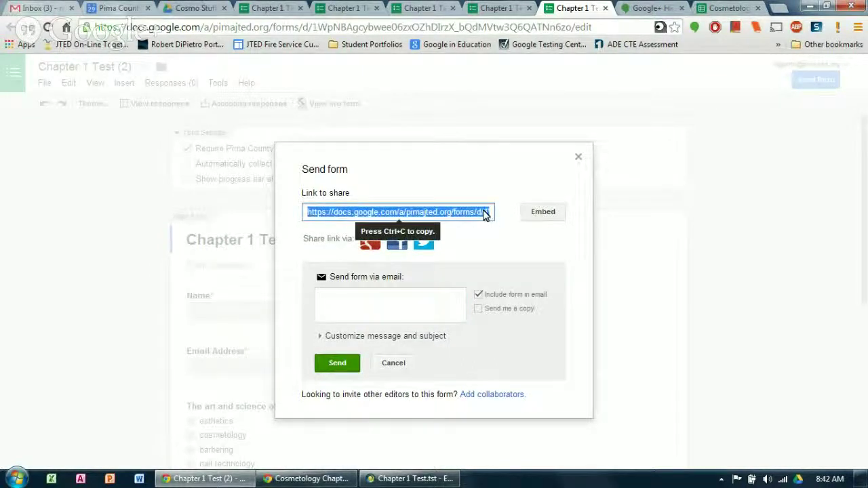
pyautogui.rightClick(426, 216)
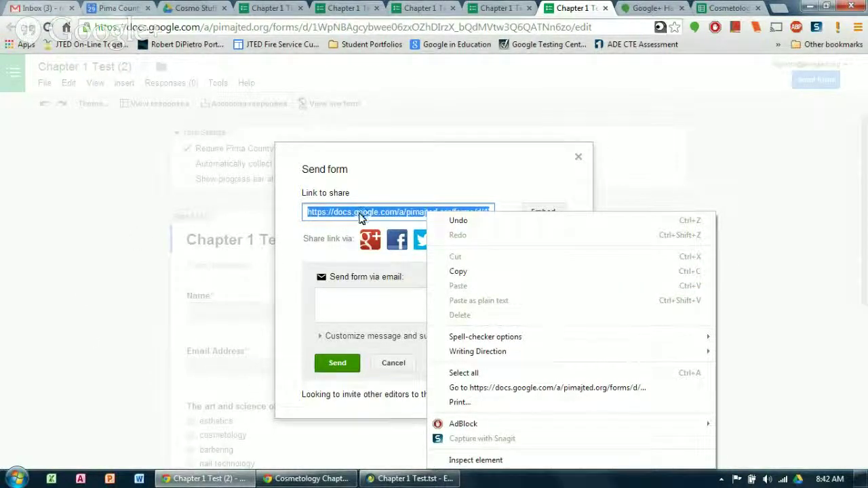
pyautogui.click(686, 177)
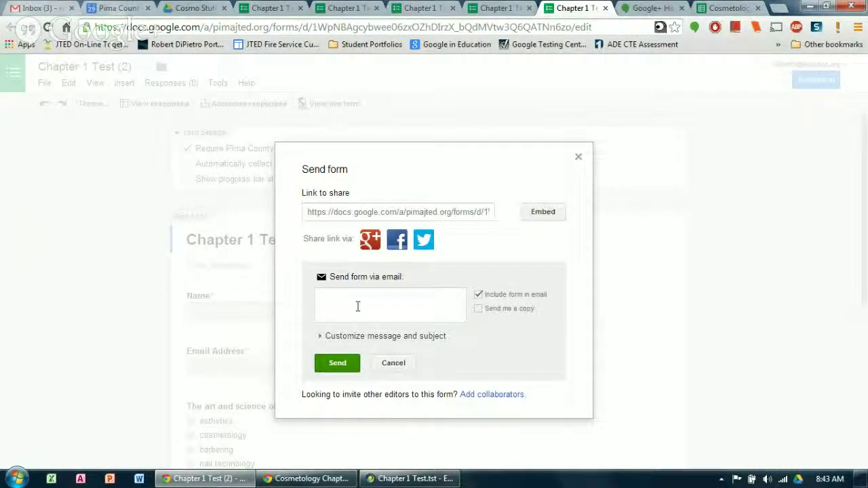
pyautogui.click(346, 307)
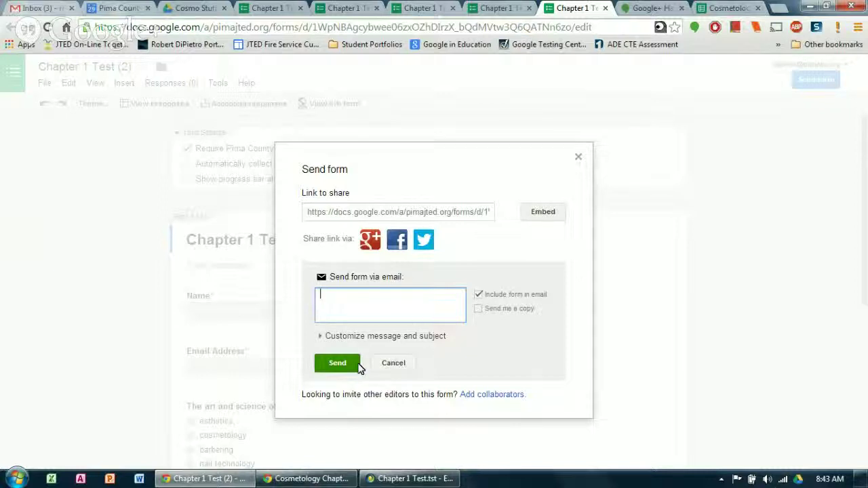
pyautogui.click(397, 365)
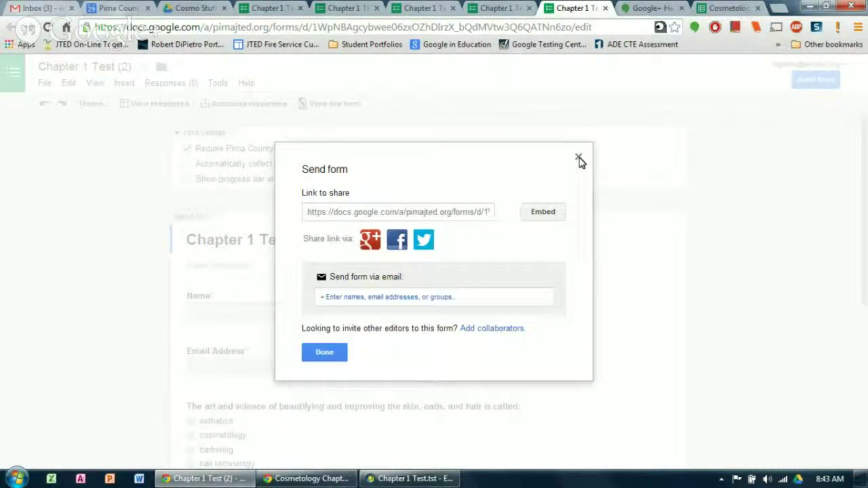
pyautogui.click(579, 159)
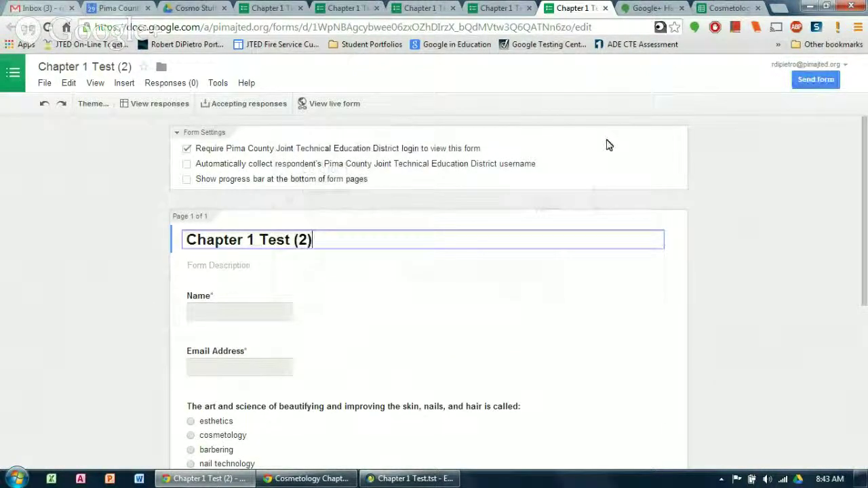
# Step: Close the leftover Chapter 1 Test form tabs and the Cosmetology spreadsheet tab, keeping the Google+ Hangouts tab open
pyautogui.click(606, 8)
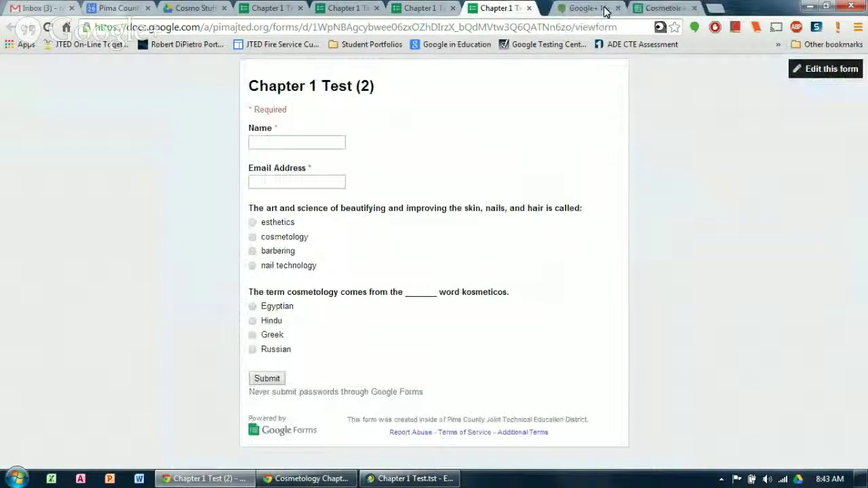
pyautogui.click(530, 9)
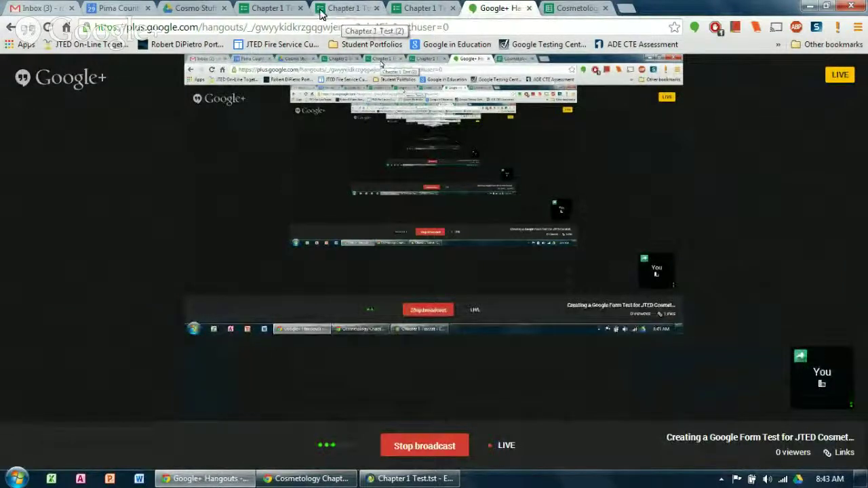
pyautogui.click(374, 9)
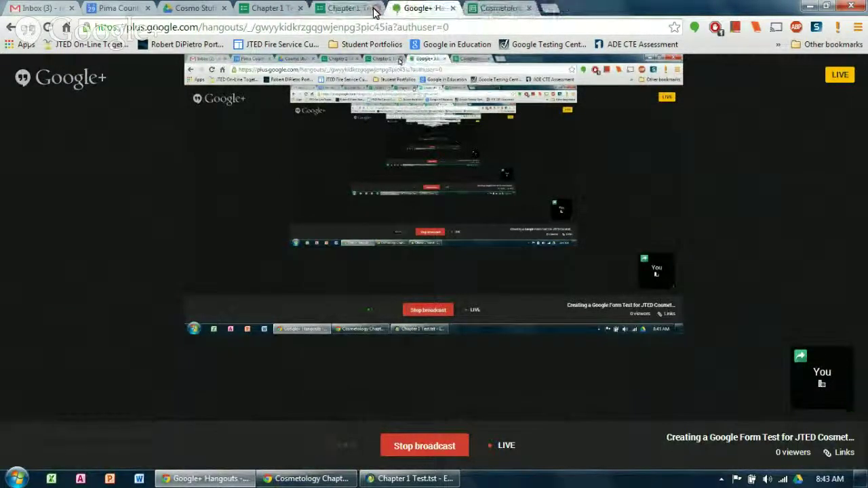
pyautogui.click(375, 8)
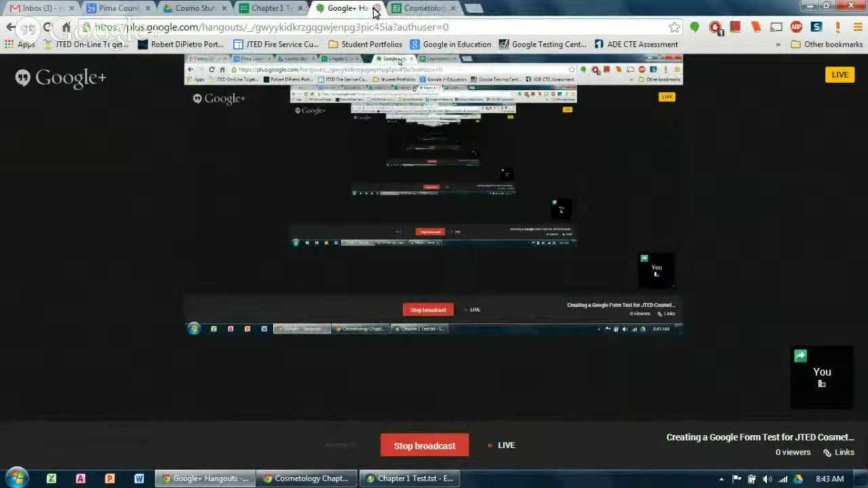
pyautogui.click(452, 8)
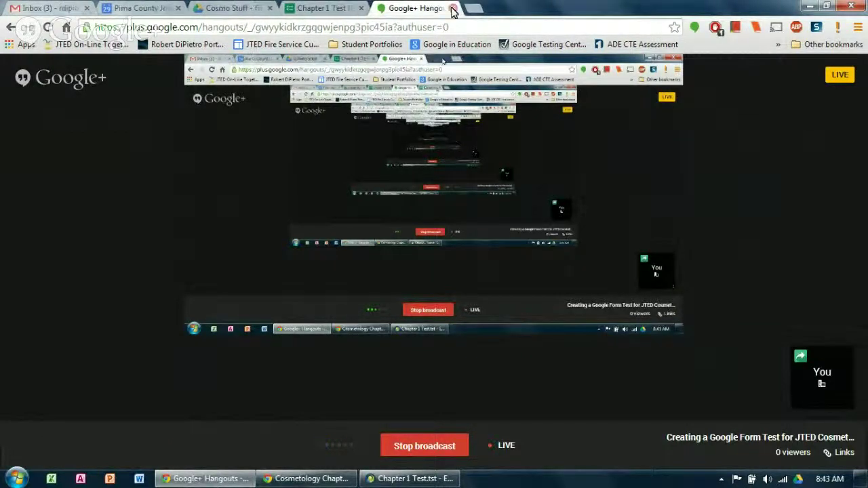
pyautogui.click(361, 8)
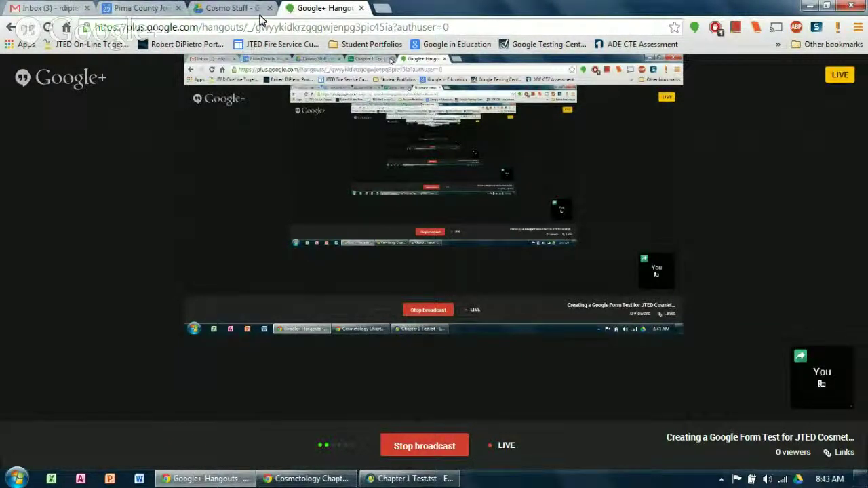
# Step: Open the shared Cosmetology Chapter 1 Test form from the Cosmo Stuff folder in Google Drive
pyautogui.click(227, 8)
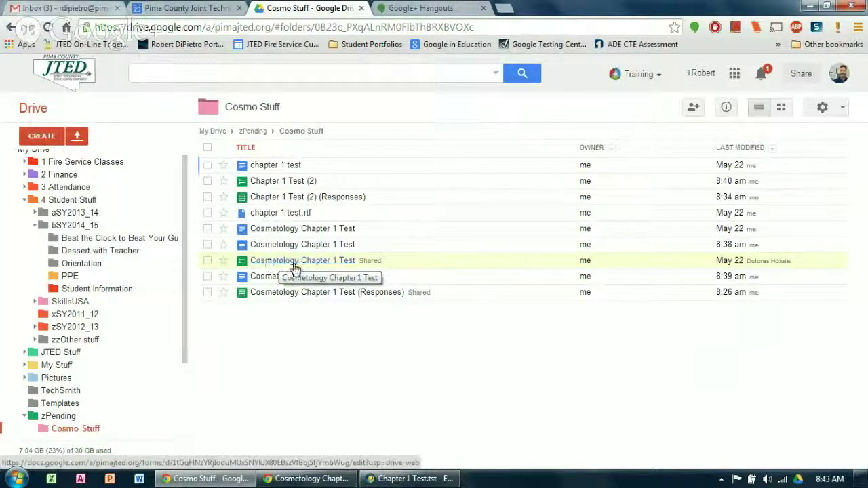
pyautogui.click(269, 267)
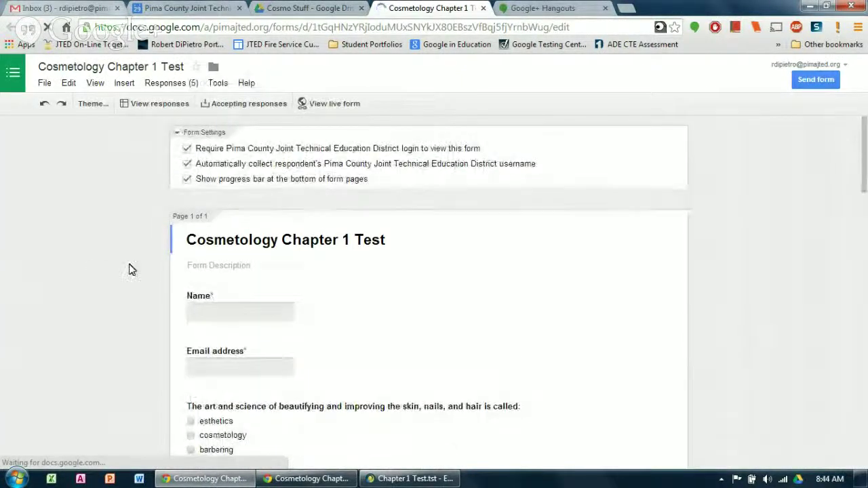
pyautogui.scroll(-3, 96, 263)
pyautogui.scroll(2, 96, 264)
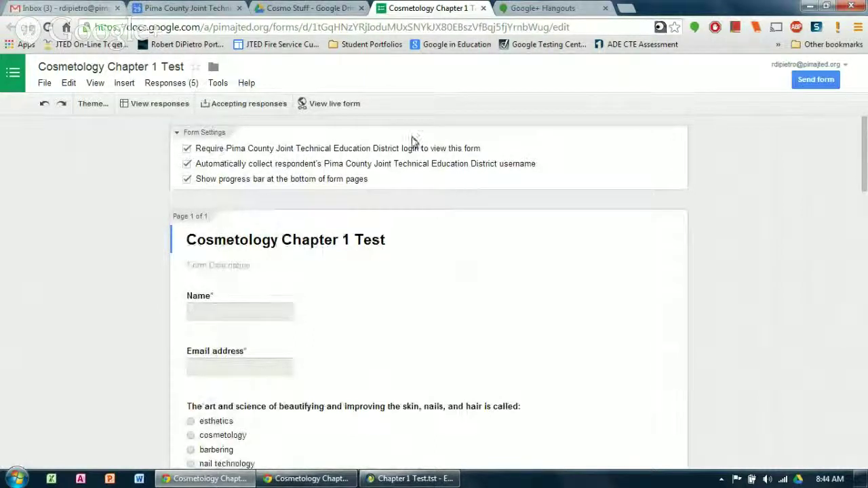
# Step: View the live Cosmetology Chapter 1 Test form, examine its questions through to the end, and close the live view
pyautogui.click(328, 104)
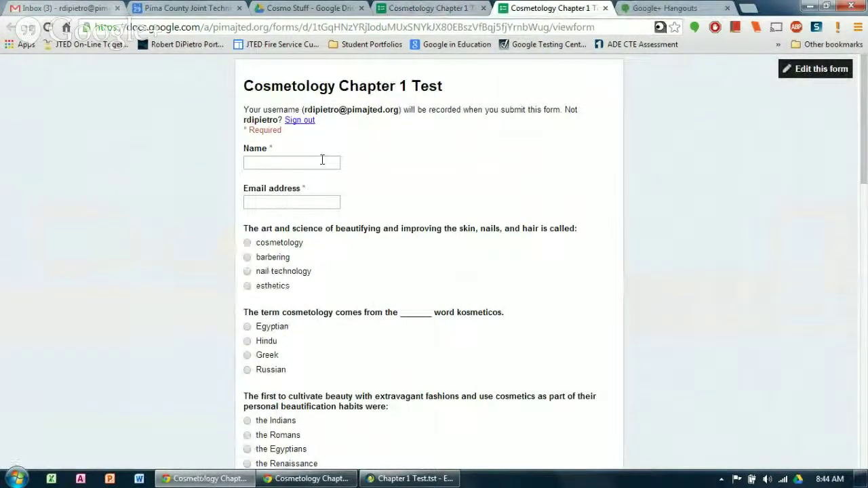
pyautogui.scroll(-9, 331, 153)
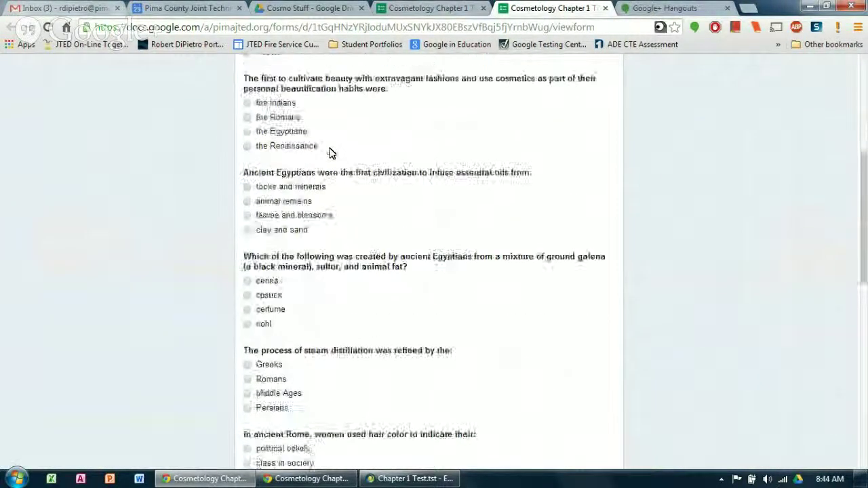
pyautogui.scroll(-4, 331, 152)
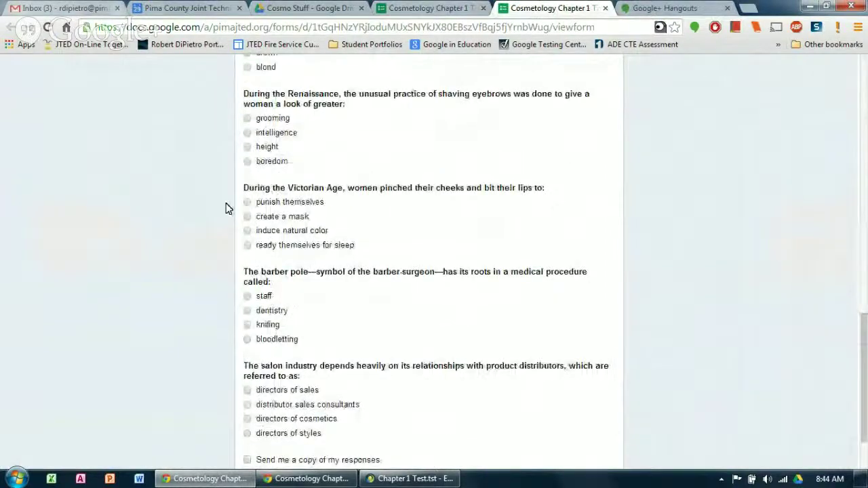
pyautogui.scroll(9, 160, 199)
pyautogui.scroll(4, 160, 199)
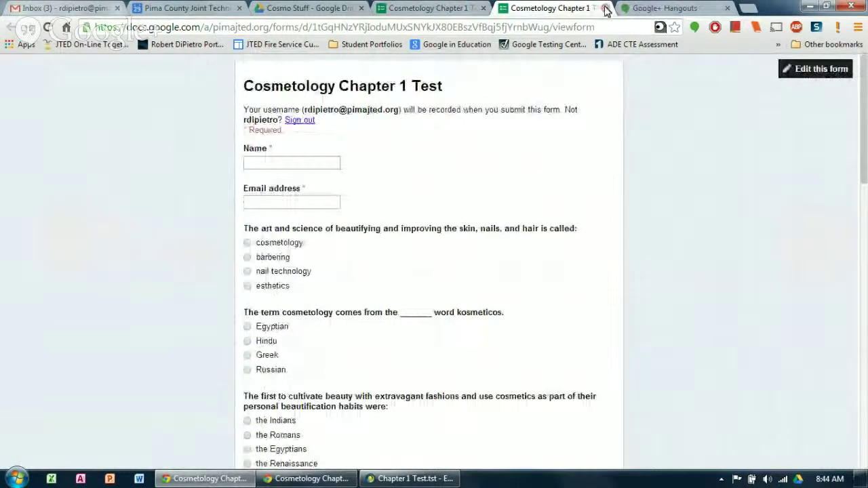
pyautogui.click(606, 8)
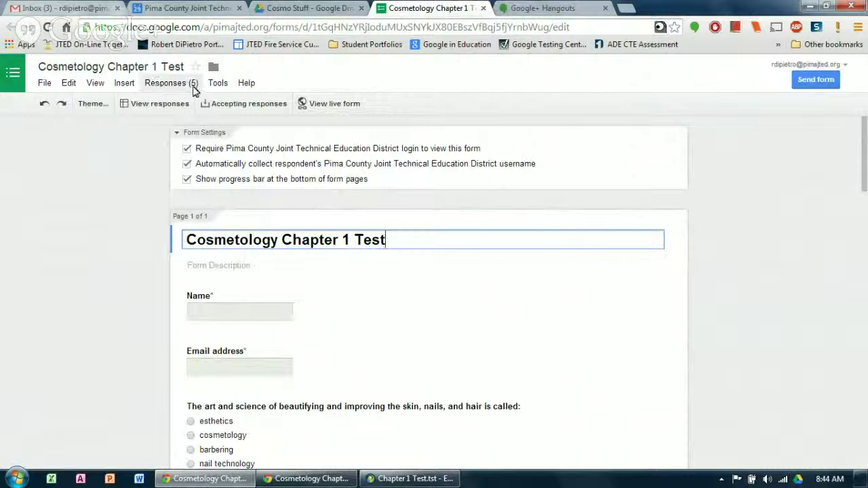
# Step: Open the spreadsheet of the form's responses, check the add-ons gallery for Flubaroo, and close the gallery
pyautogui.click(160, 88)
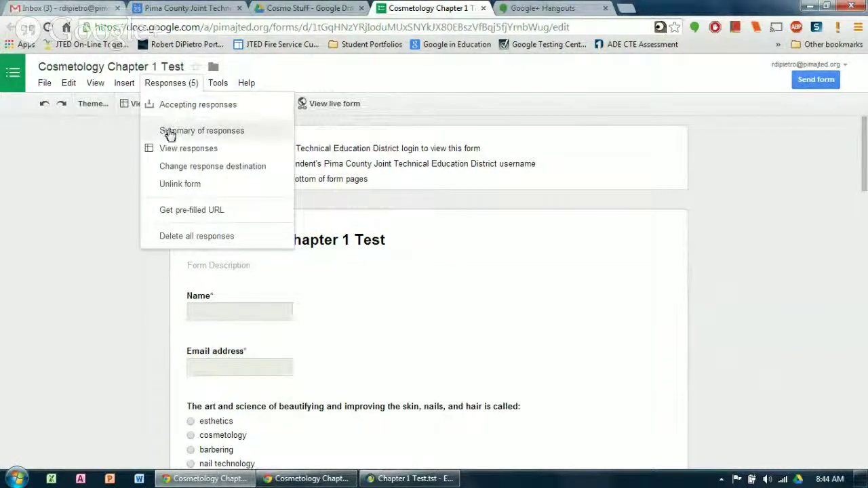
pyautogui.click(167, 149)
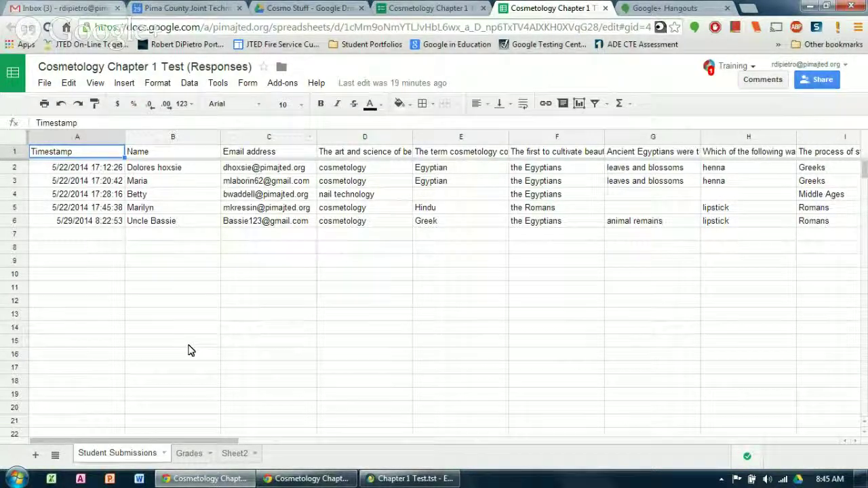
pyautogui.click(282, 85)
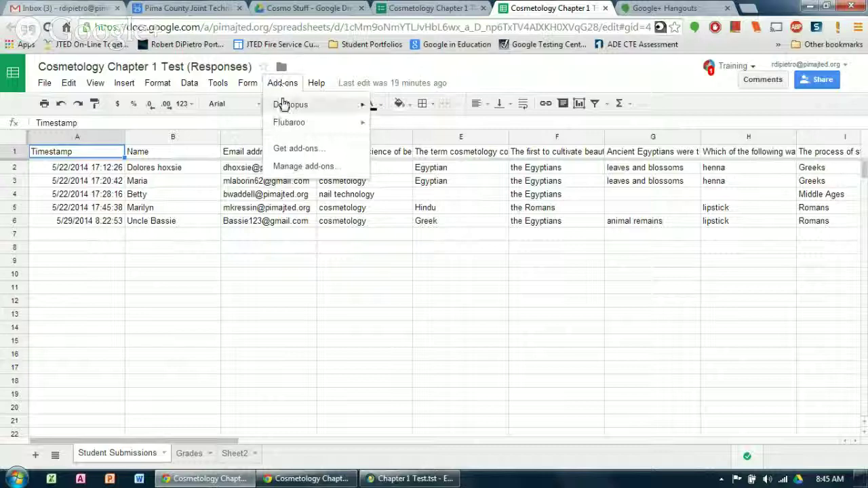
pyautogui.moveTo(284, 129)
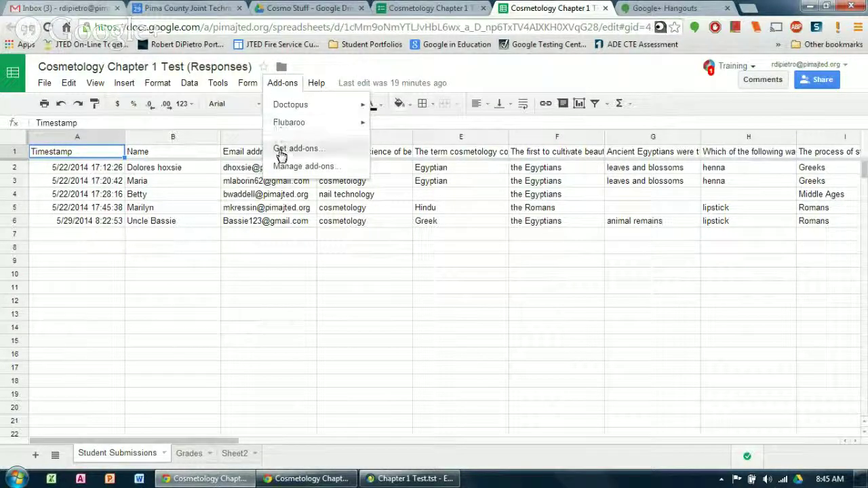
pyautogui.click(281, 155)
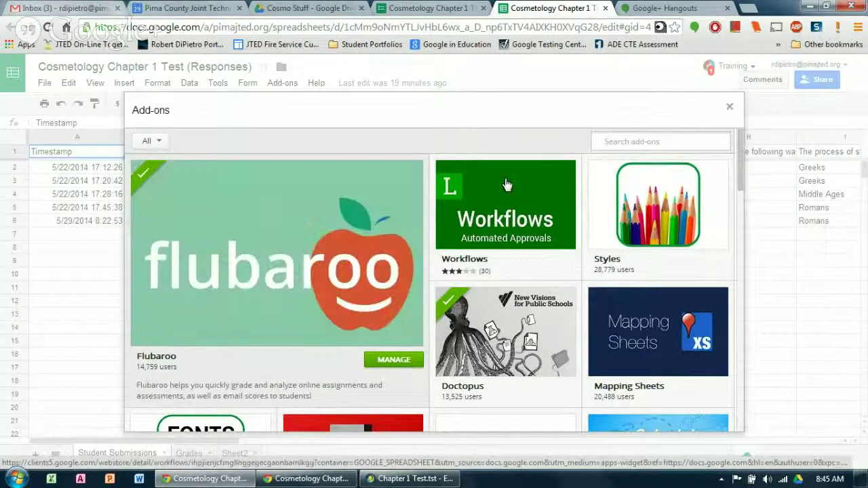
pyautogui.click(730, 108)
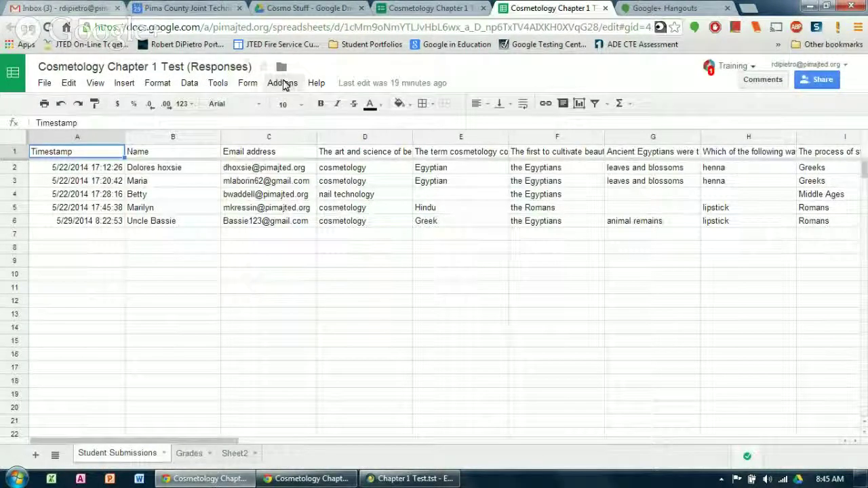
# Step: Start regrading the assignment with Flubaroo and agree to replace the existing grades
pyautogui.click(282, 83)
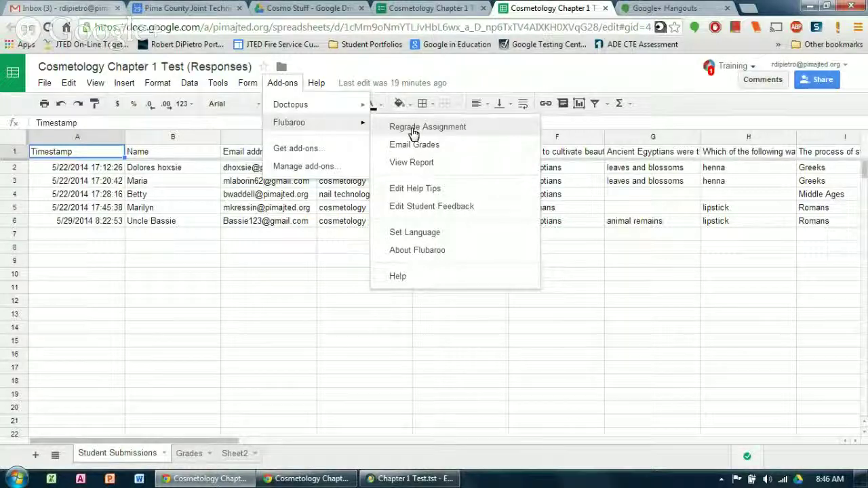
pyautogui.click(414, 127)
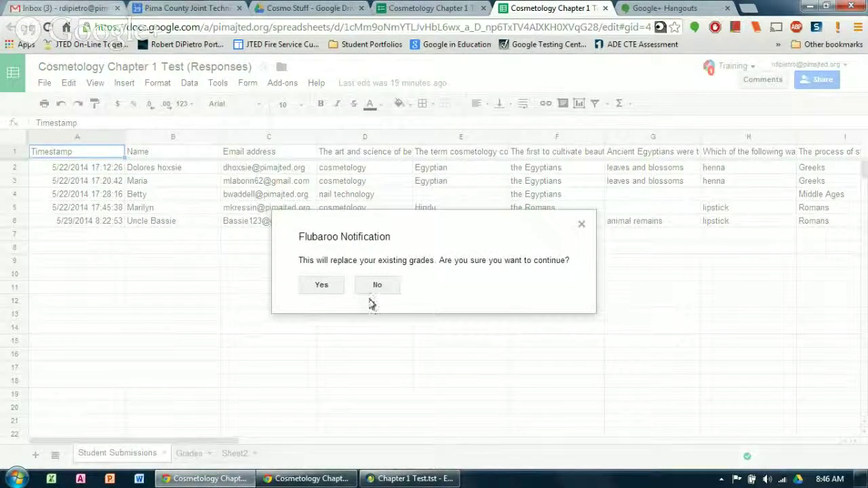
pyautogui.click(327, 289)
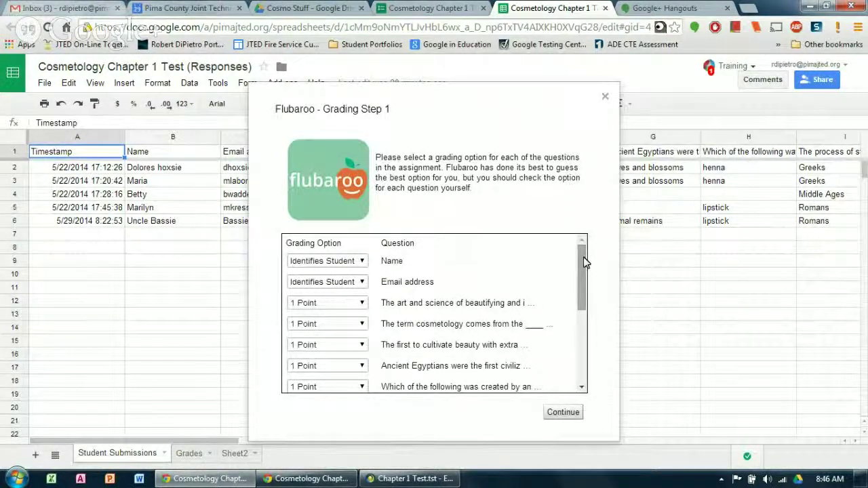
# Step: Review Flubaroo's grading options, keep 1 Point for each test question and Identifies Student for the identity fields, and continue
pyautogui.moveTo(587, 262); pyautogui.dragTo(606, 246)
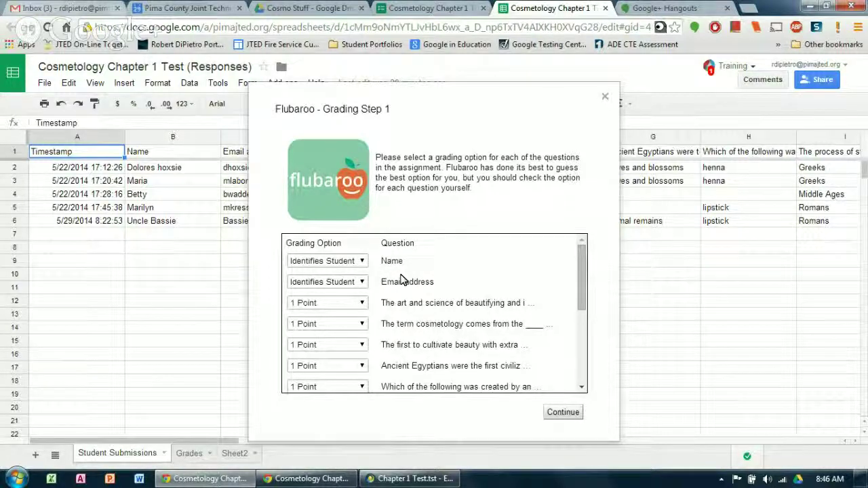
pyautogui.moveTo(582, 261); pyautogui.dragTo(581, 367)
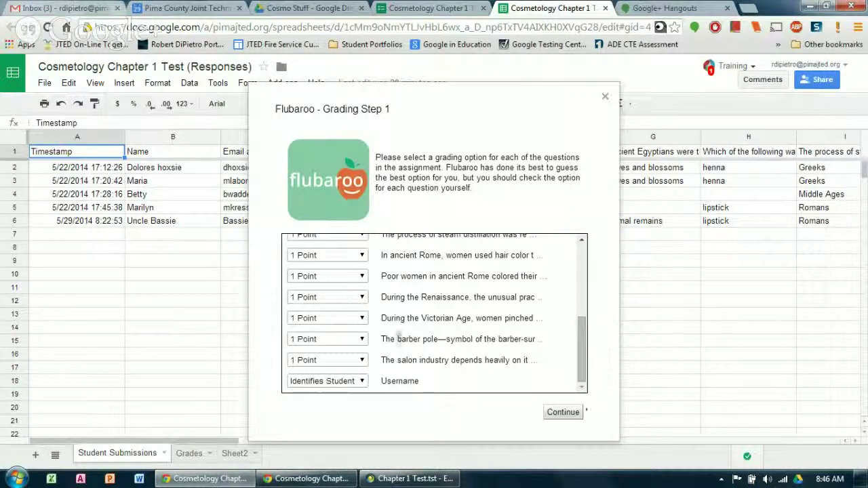
pyautogui.scroll(10, 325, 337)
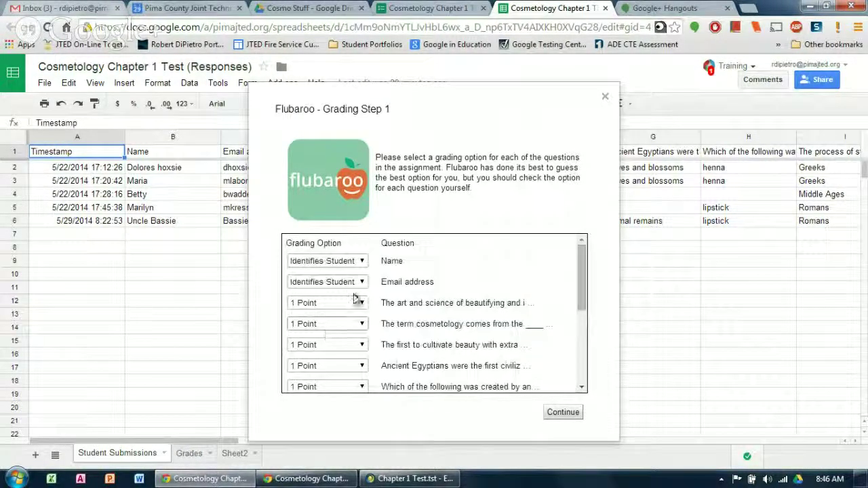
pyautogui.click(361, 304)
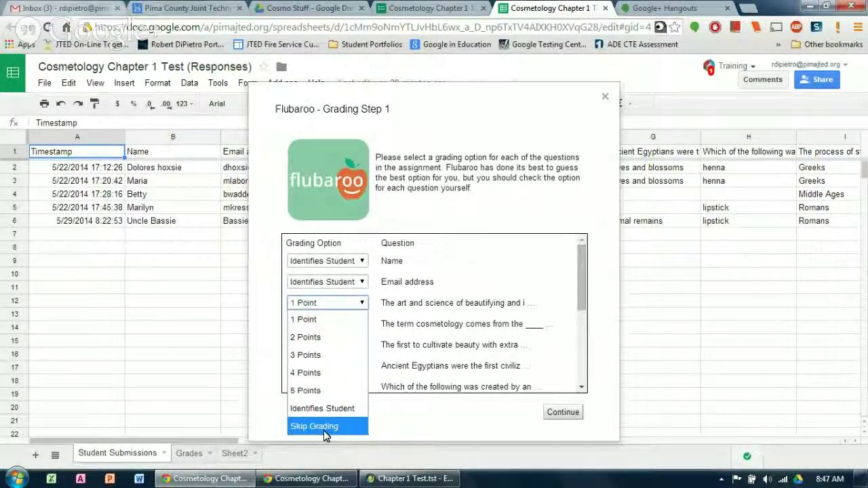
pyautogui.click(336, 304)
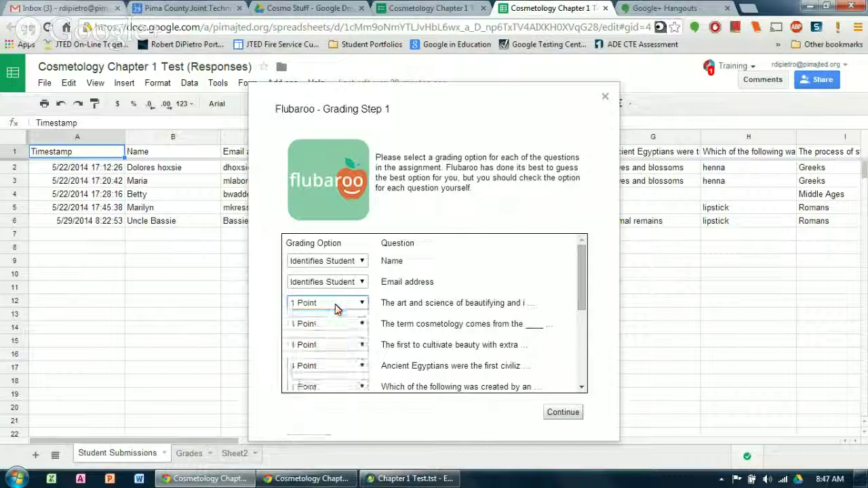
pyautogui.click(556, 413)
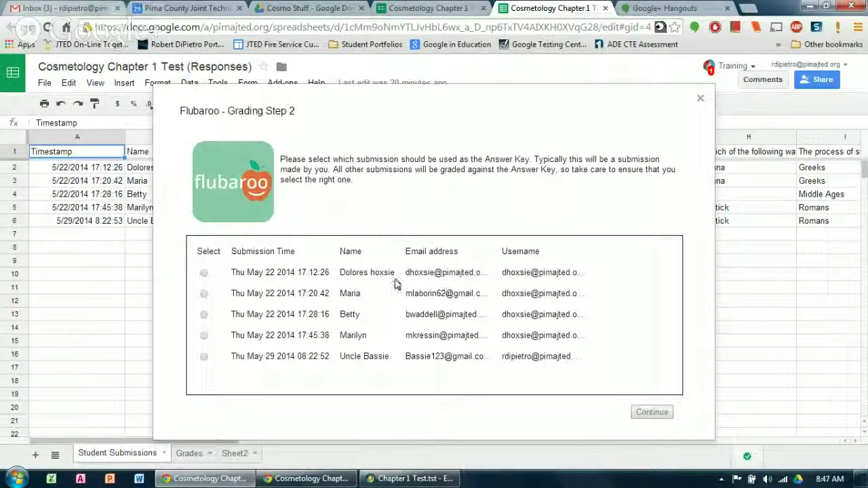
# Step: Grade against the submission of May 22 2014 17:12:26 as the answer key and reload the responses spreadsheet
pyautogui.click(203, 275)
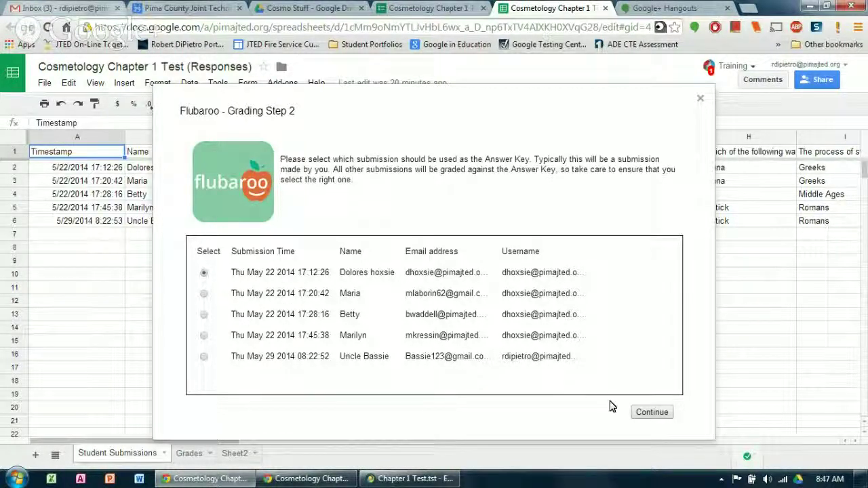
pyautogui.click(642, 415)
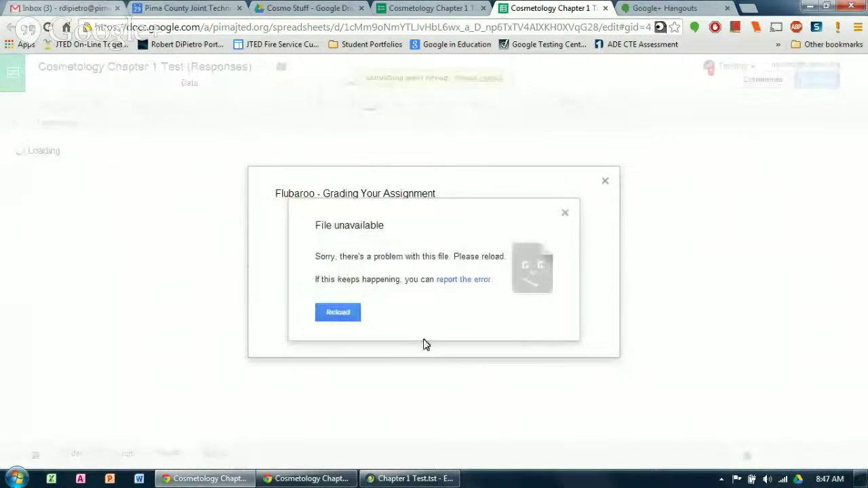
pyautogui.click(336, 312)
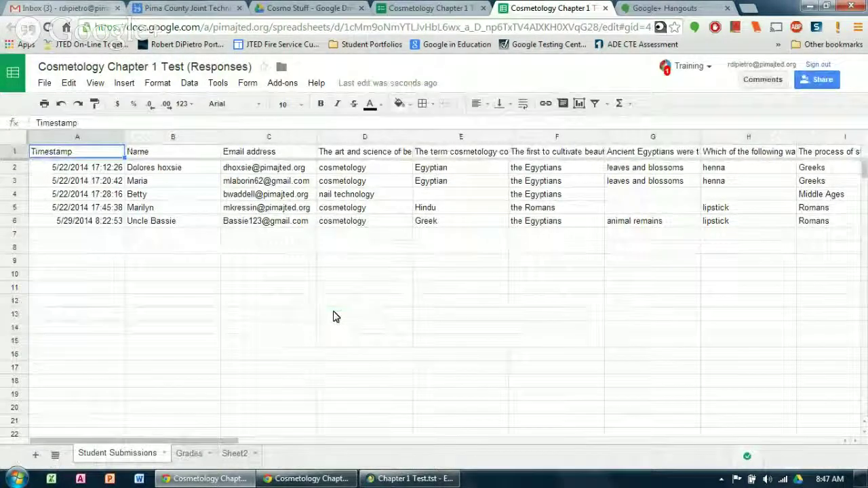
# Step: Examine the Grades sheet's summary, student scores and per-question results across its columns
pyautogui.click(190, 454)
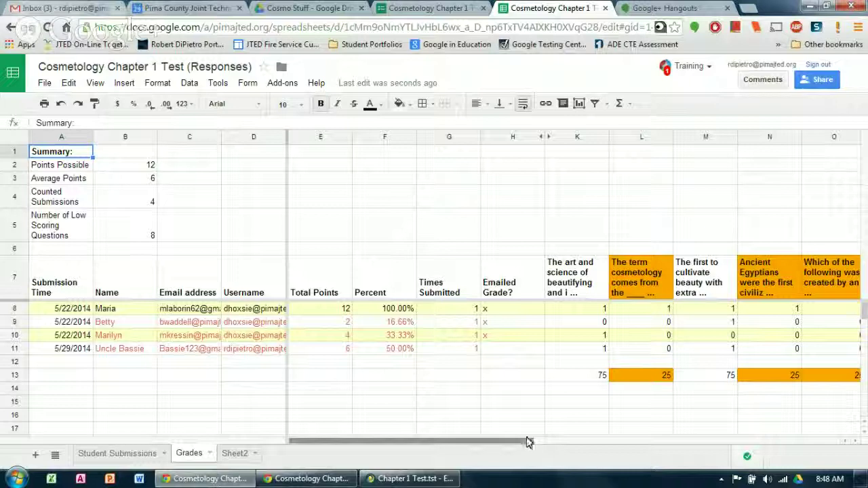
pyautogui.moveTo(529, 442); pyautogui.dragTo(607, 444)
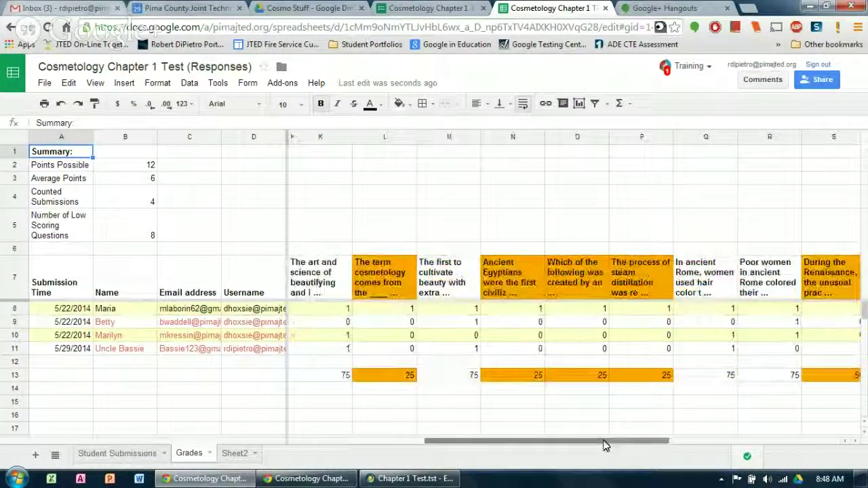
pyautogui.moveTo(604, 444); pyautogui.dragTo(469, 445)
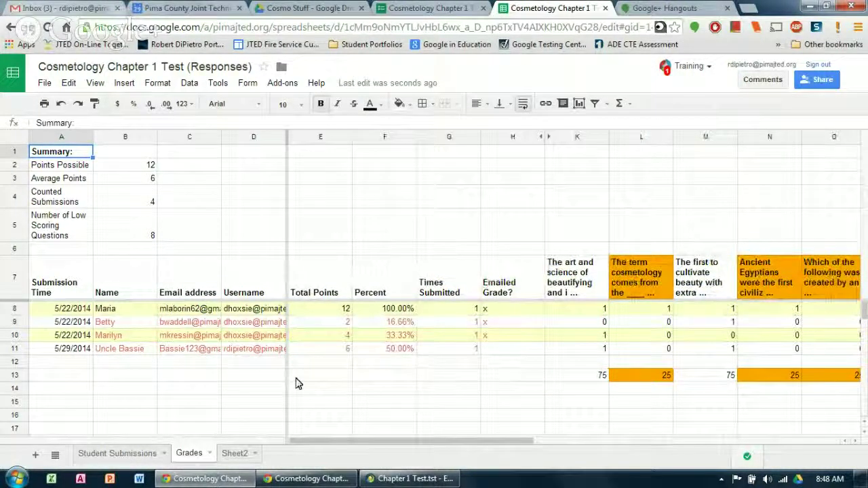
# Step: Review Flubaroo's Email Grades options, including the Email Address Question choices and optional message, and close the dialog without sending
pyautogui.click(281, 84)
pyautogui.moveTo(299, 124)
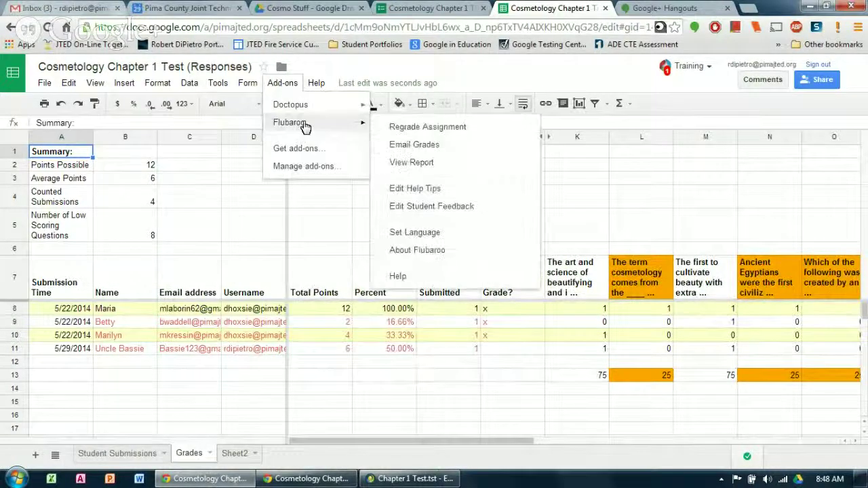
pyautogui.click(410, 146)
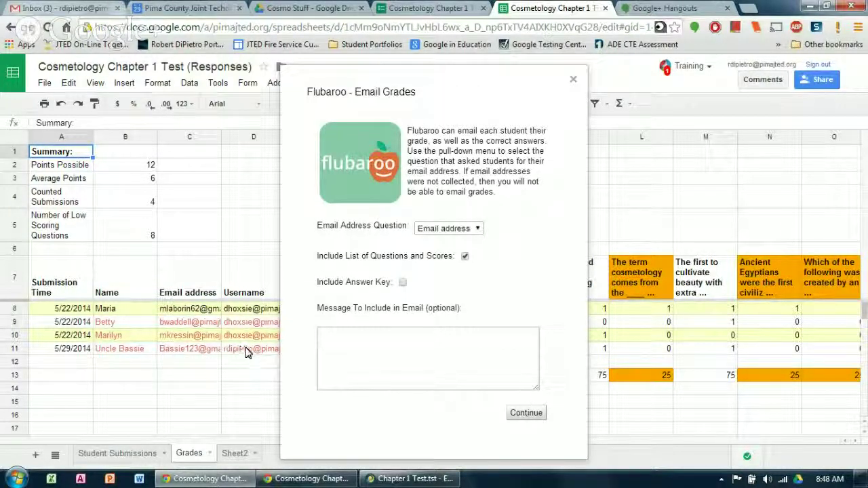
pyautogui.click(477, 229)
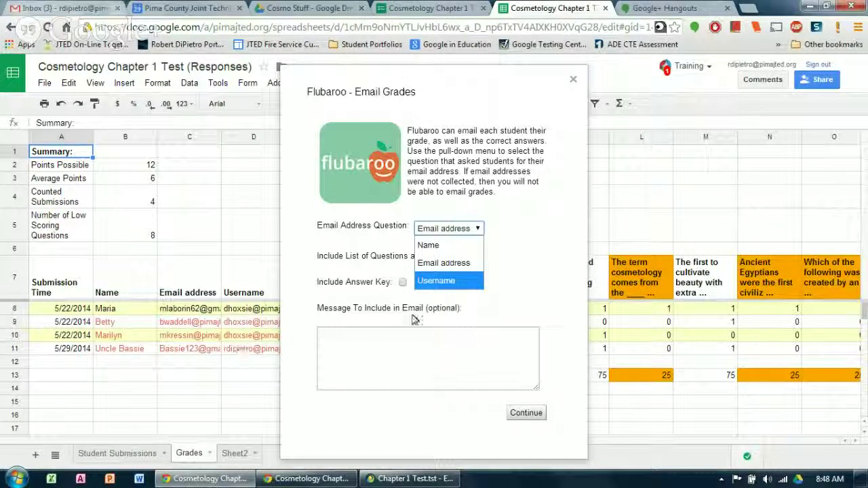
pyautogui.click(526, 251)
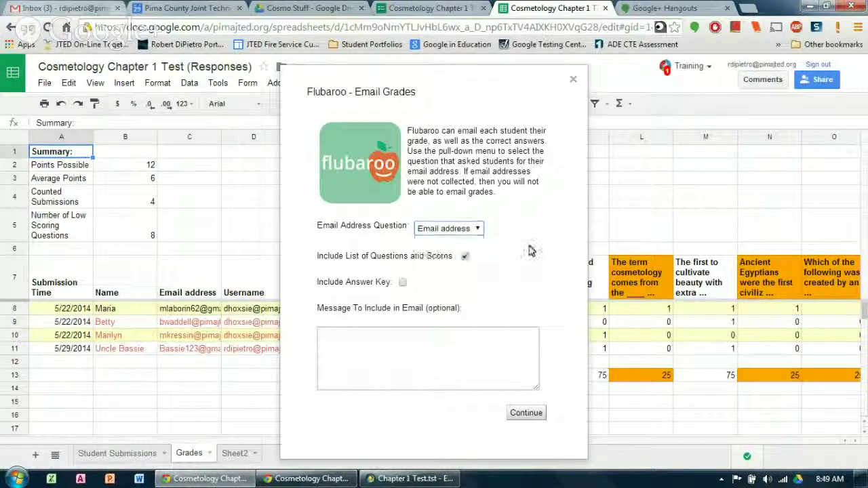
pyautogui.click(473, 228)
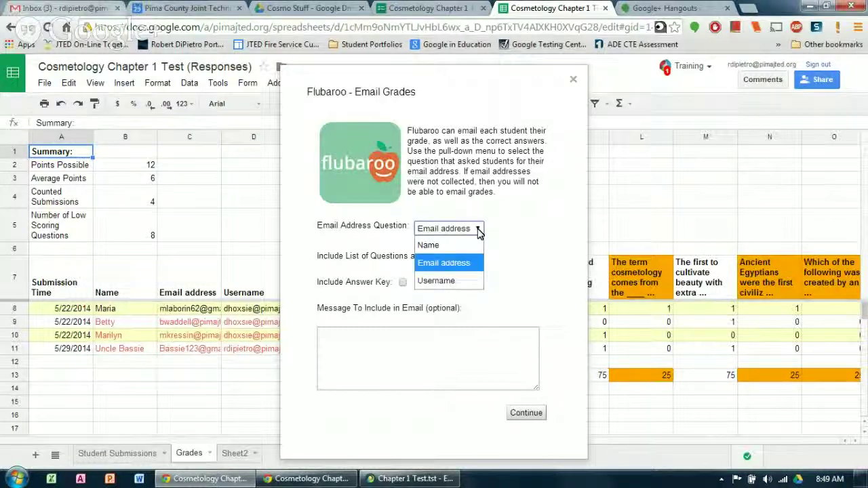
pyautogui.click(444, 263)
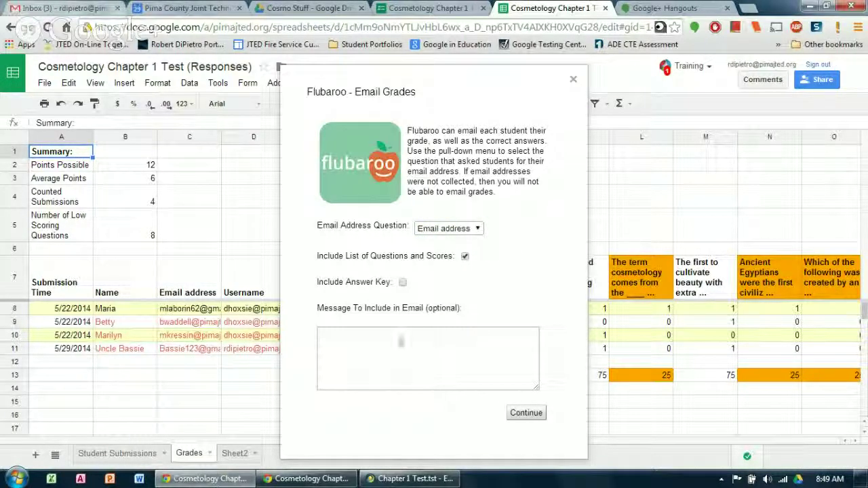
pyautogui.click(347, 338)
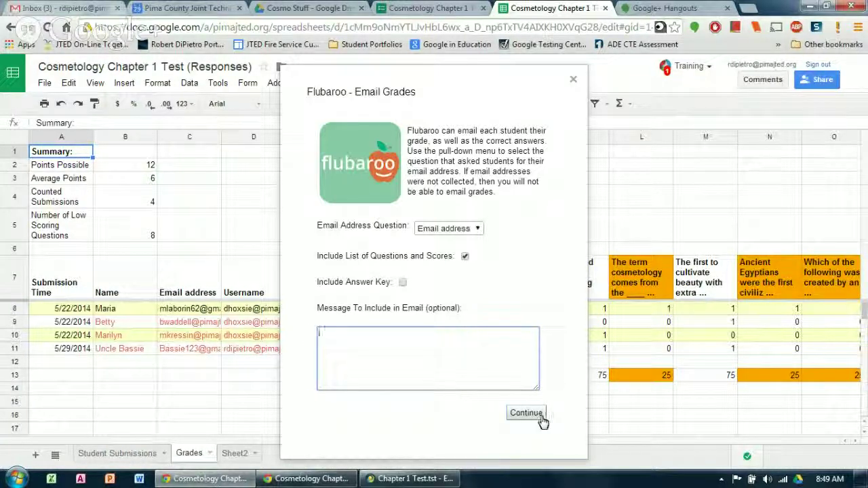
pyautogui.click(573, 83)
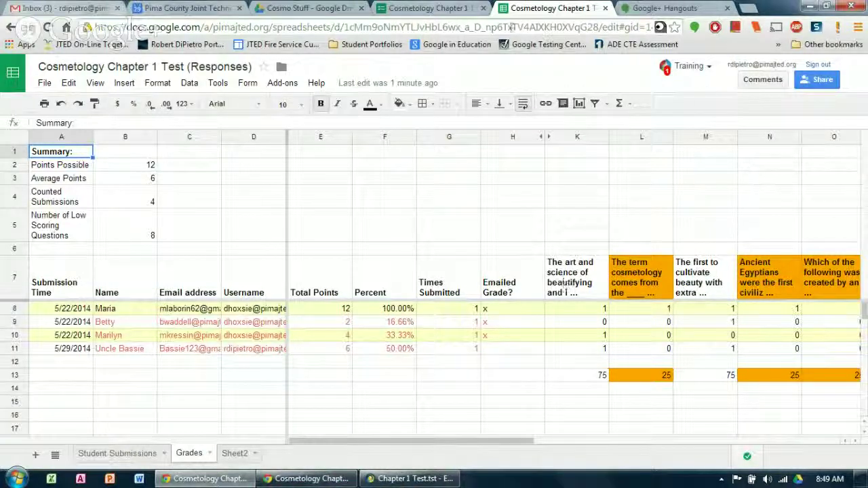
pyautogui.click(631, 8)
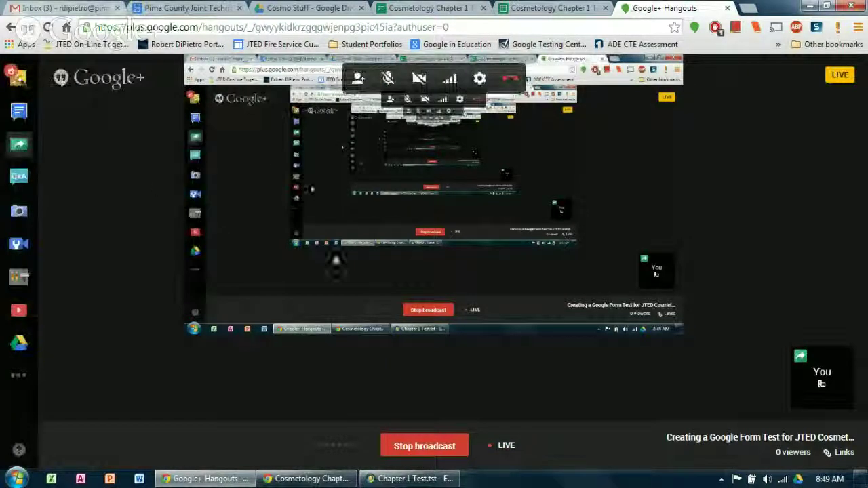
pyautogui.click(804, 360)
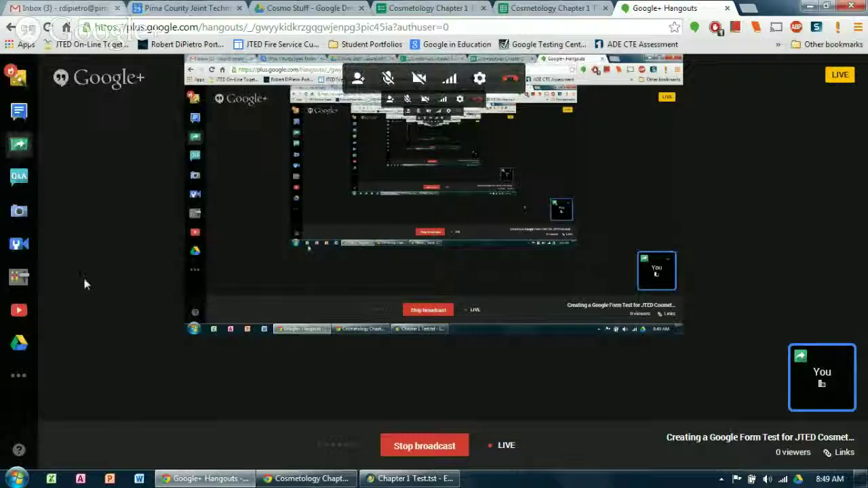